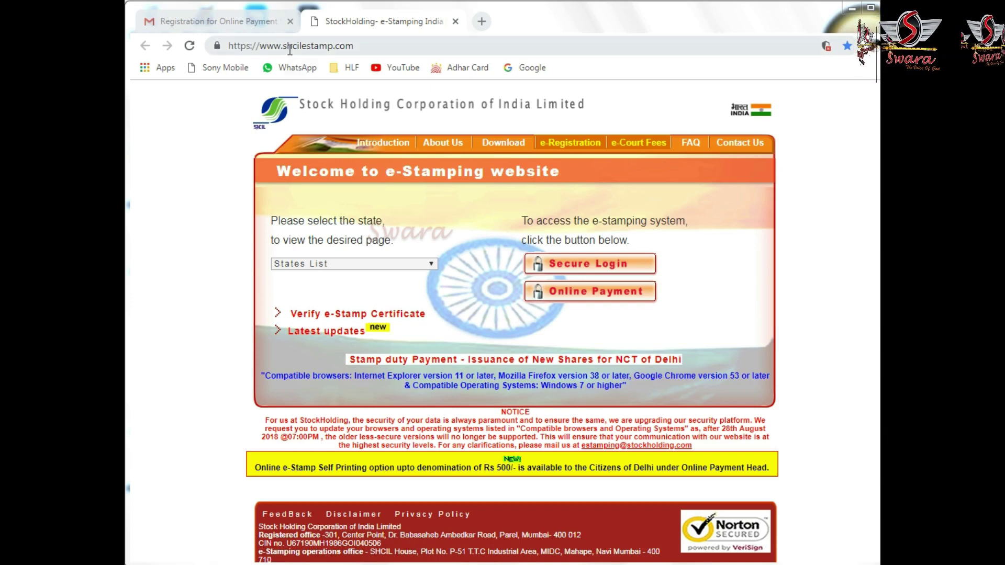
{"action": "left_click", "coordinate": [261, 46]}
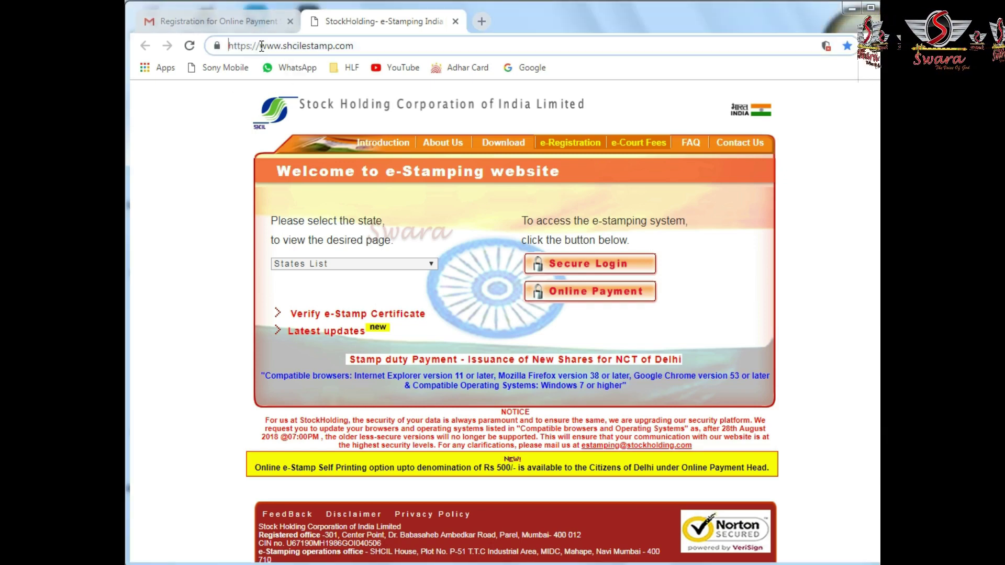
{"action": "left_click", "coordinate": [200, 193]}
{"action": "left_click", "coordinate": [200, 194]}
{"action": "left_click", "coordinate": [200, 194]}
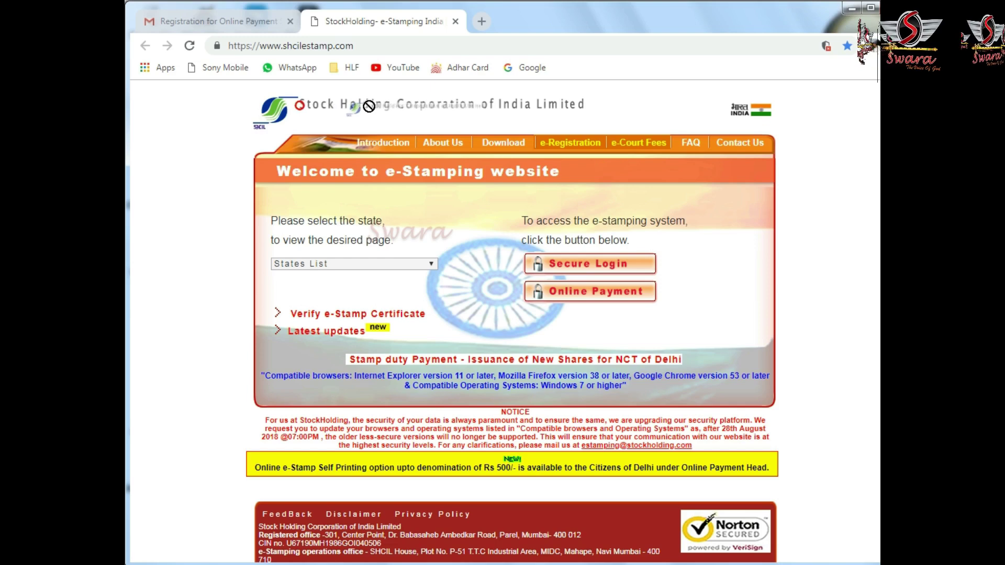
Enter the Online Payment system, accept its state availability notice and open the new user registration form.
{"action": "left_click", "coordinate": [568, 294]}
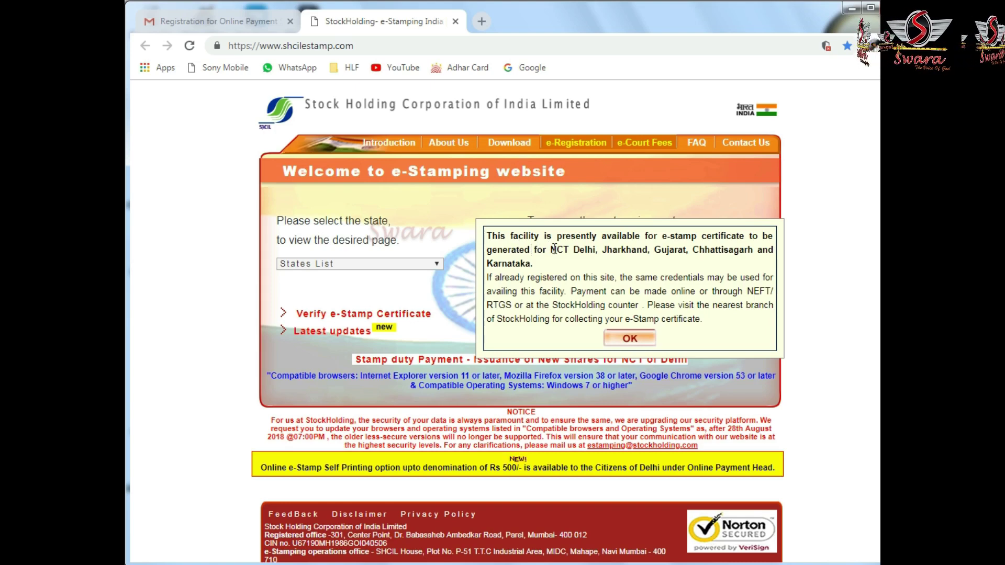
{"action": "left_click_drag", "start_coordinate": [572, 252], "coordinate": [620, 253]}
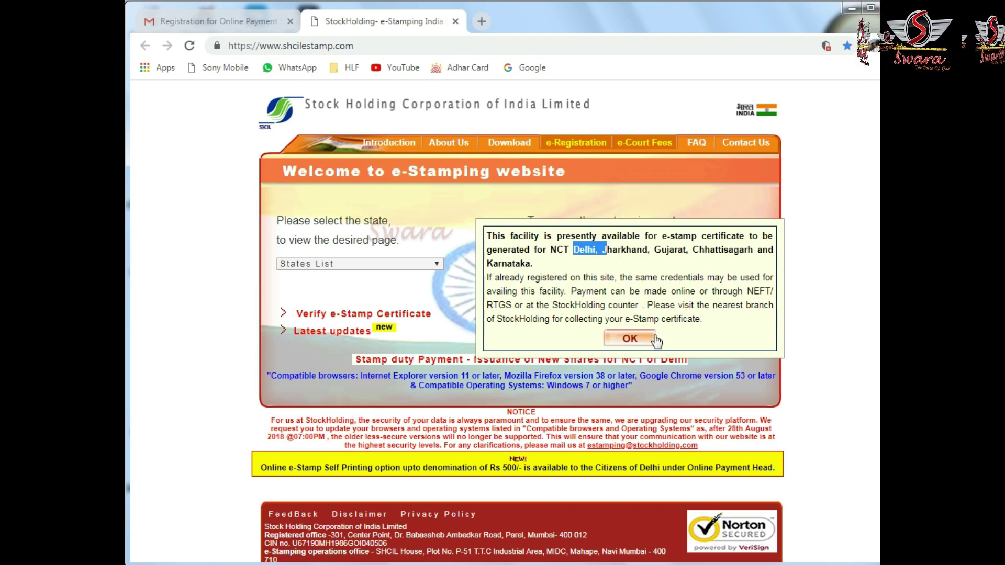
{"action": "left_click", "coordinate": [629, 339]}
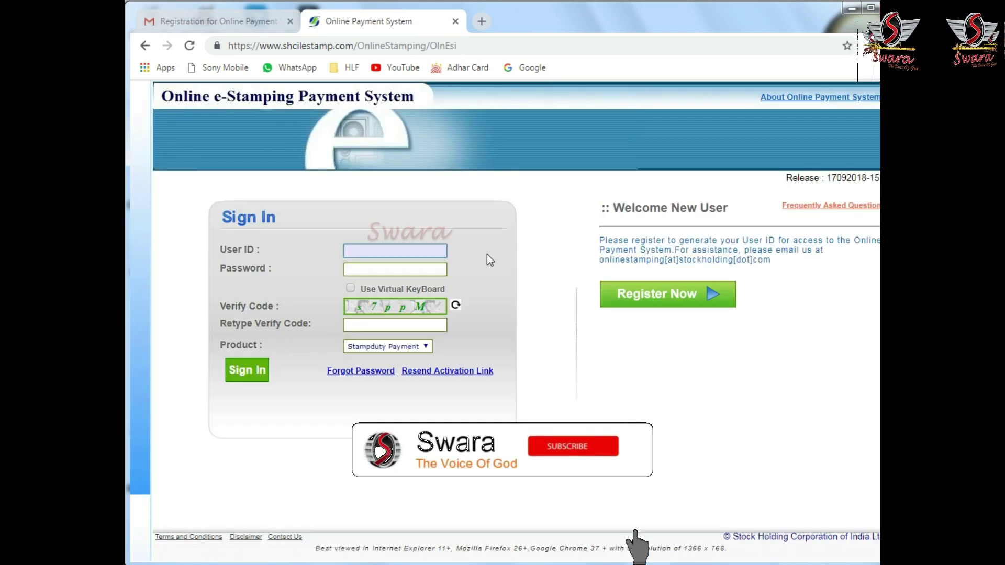
{"action": "left_click", "coordinate": [642, 303]}
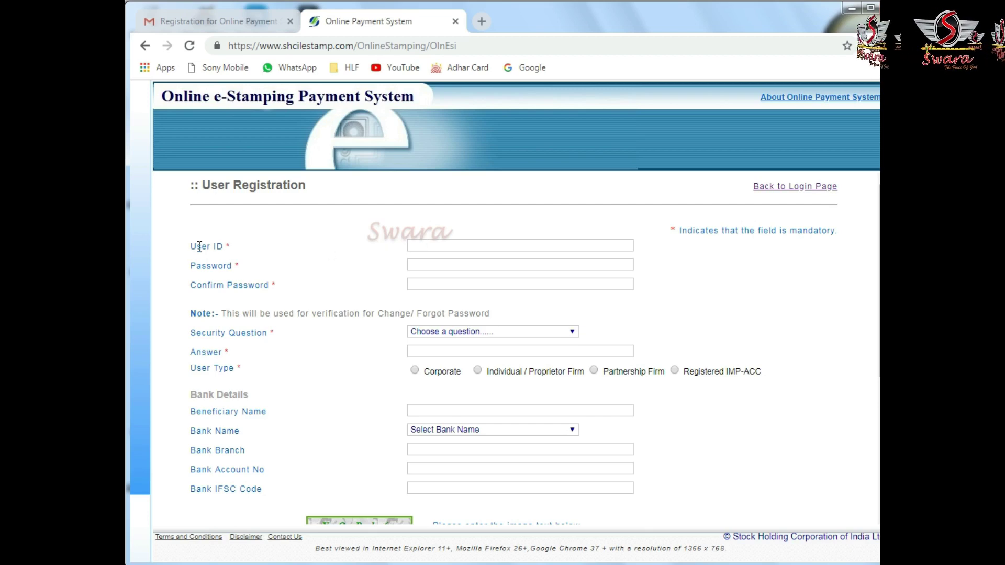
Examine the login credential fields, the available security questions and the answer field on the registration form.
{"action": "left_click", "coordinate": [418, 245]}
{"action": "left_click", "coordinate": [417, 245]}
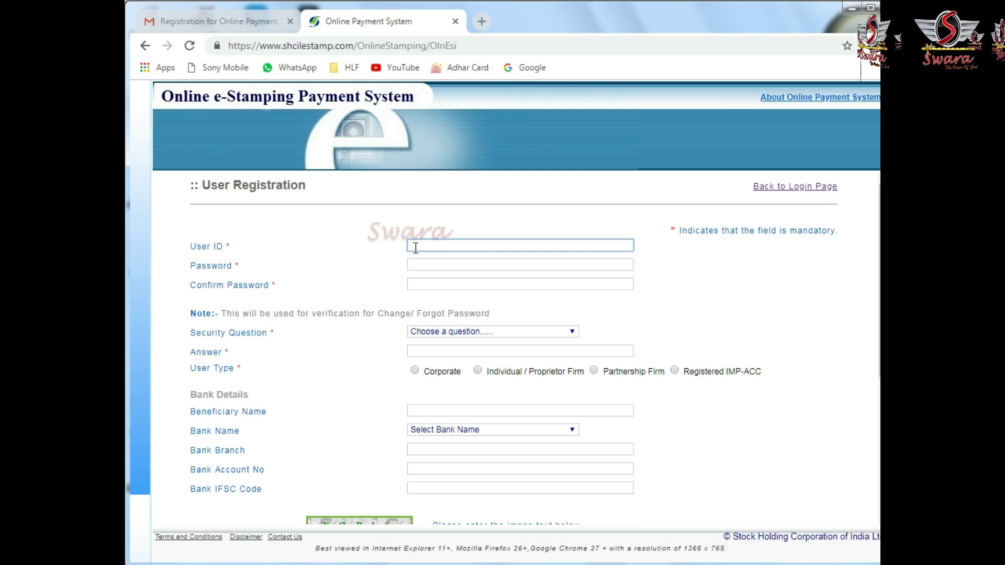
{"action": "left_click", "coordinate": [420, 267]}
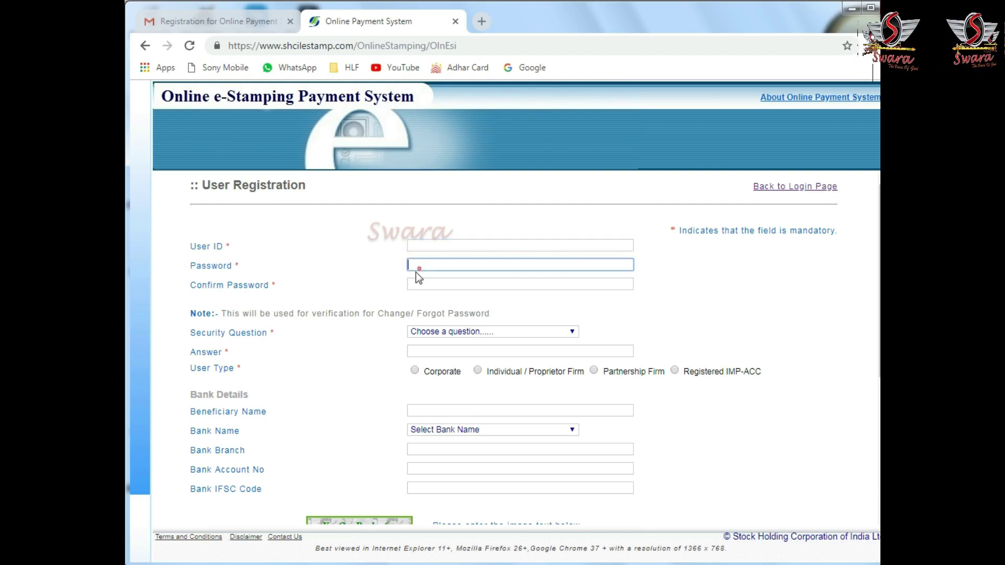
{"action": "left_click", "coordinate": [419, 284]}
{"action": "left_click", "coordinate": [419, 265]}
{"action": "left_click", "coordinate": [420, 281]}
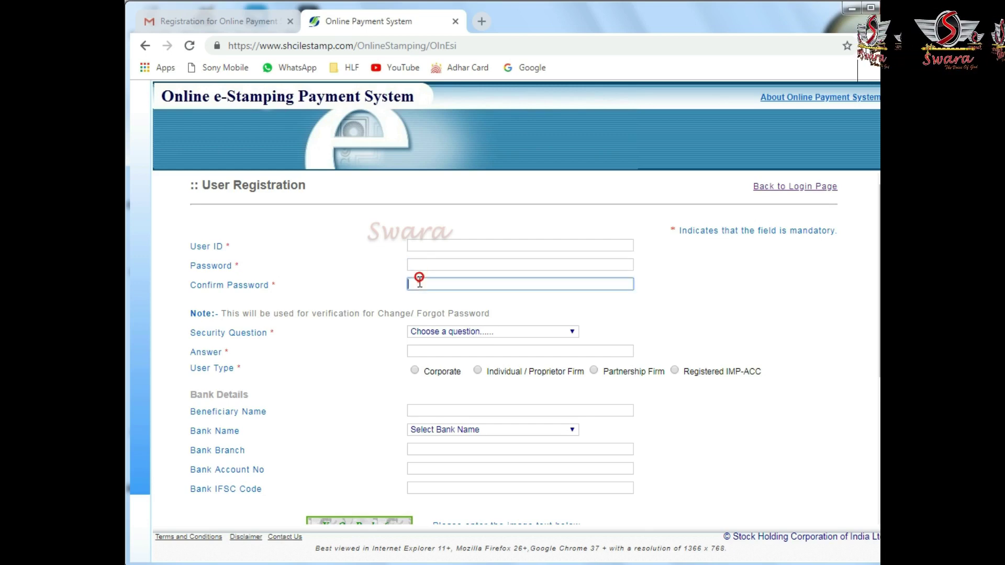
{"action": "left_click", "coordinate": [445, 331]}
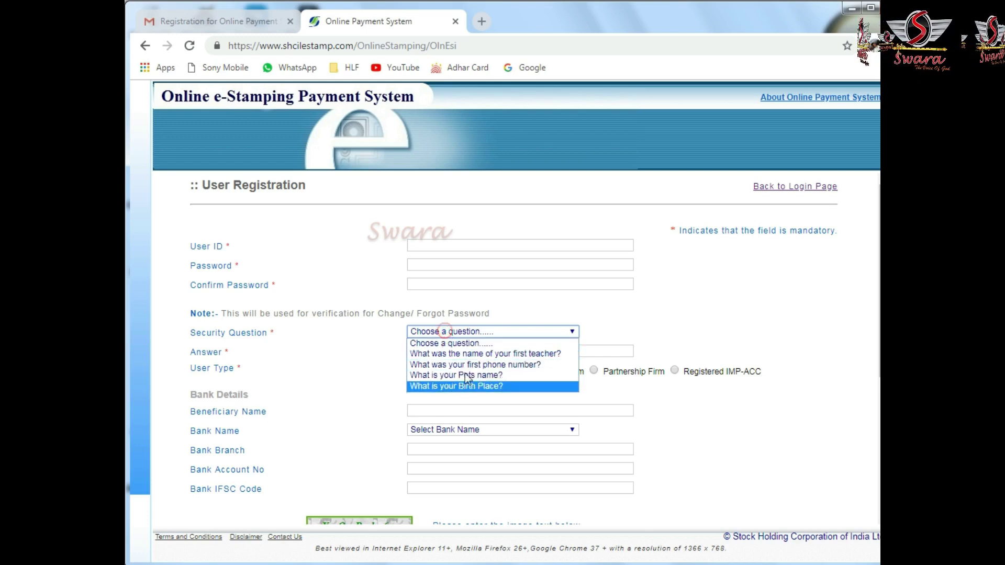
{"action": "left_click", "coordinate": [303, 351]}
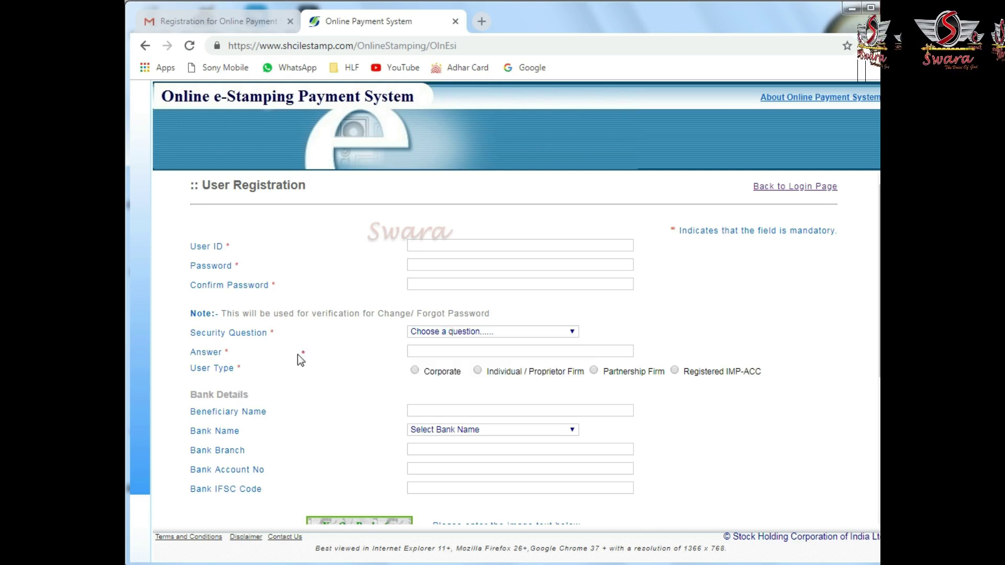
{"action": "left_click", "coordinate": [423, 352]}
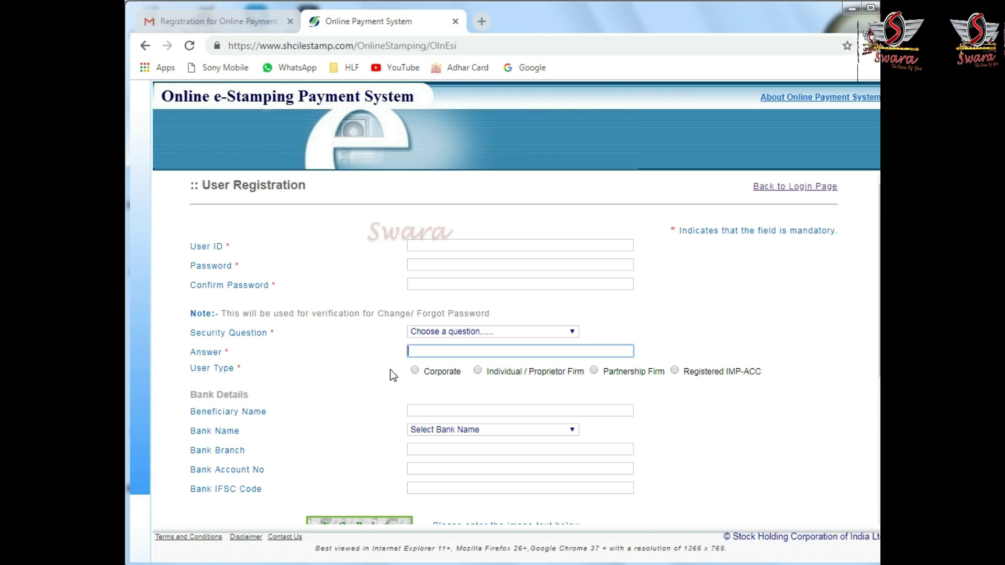
Set the user type to Individual / Proprietor Firm and the gender to Male in the registration form.
{"action": "left_click", "coordinate": [478, 371]}
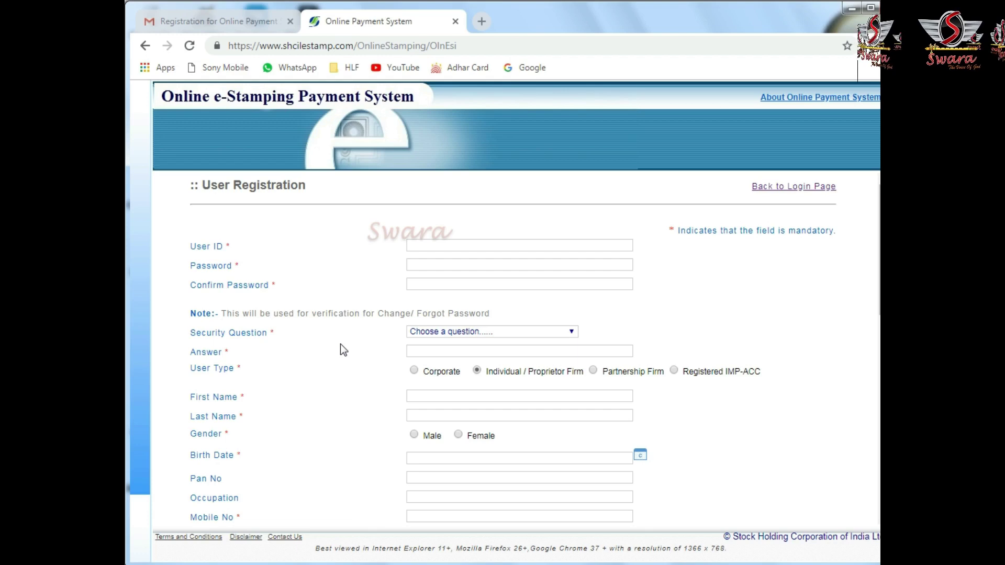
{"action": "scroll", "coordinate": [344, 350], "scroll_direction": "down", "scroll_amount": 1}
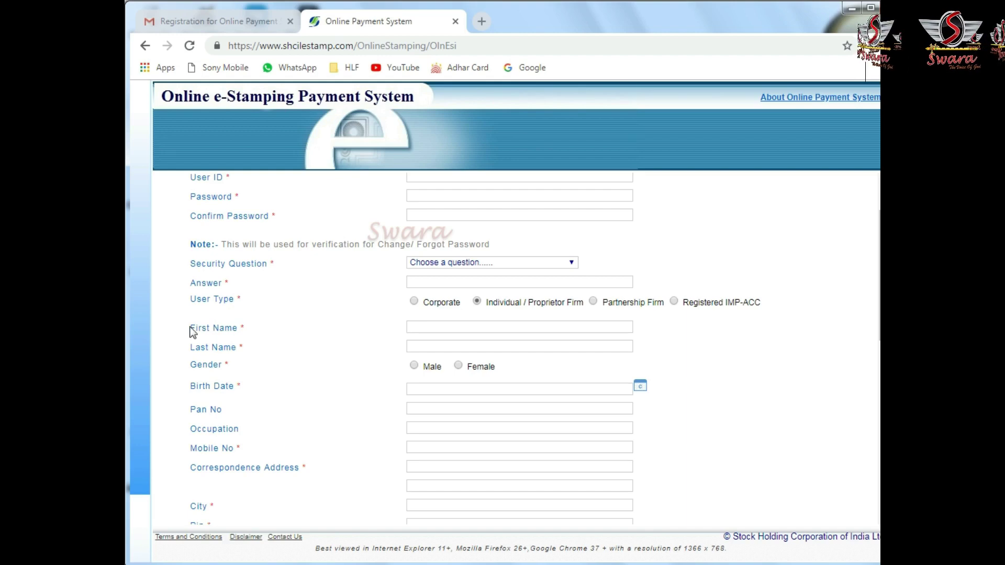
{"action": "left_click", "coordinate": [422, 329]}
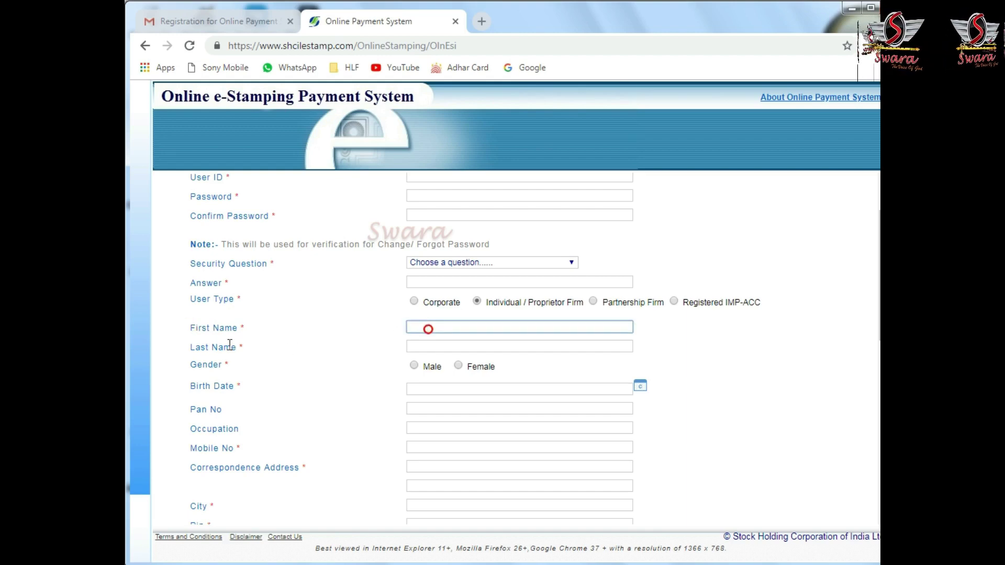
{"action": "left_click", "coordinate": [431, 346]}
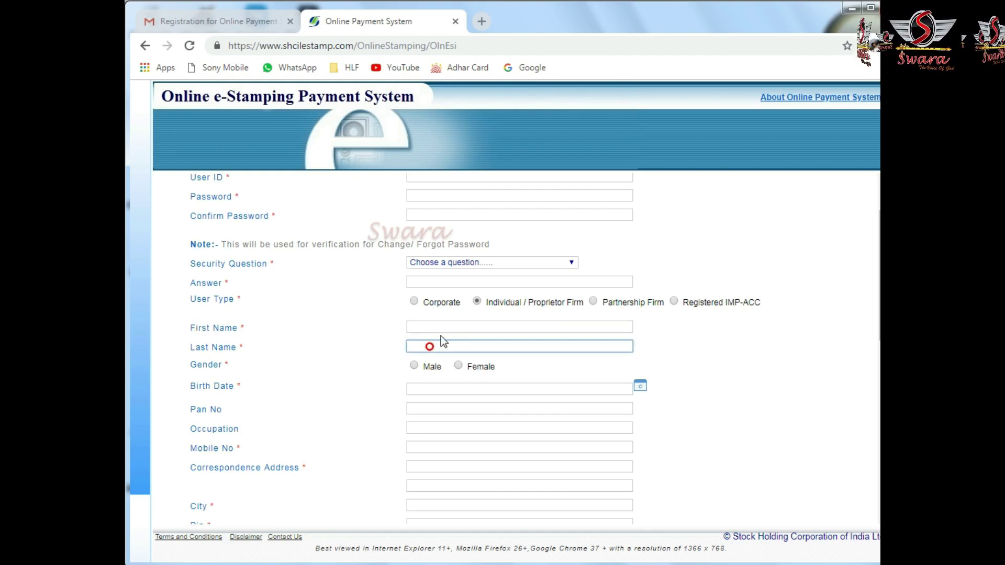
{"action": "scroll", "coordinate": [441, 336], "scroll_direction": "down", "scroll_amount": 1}
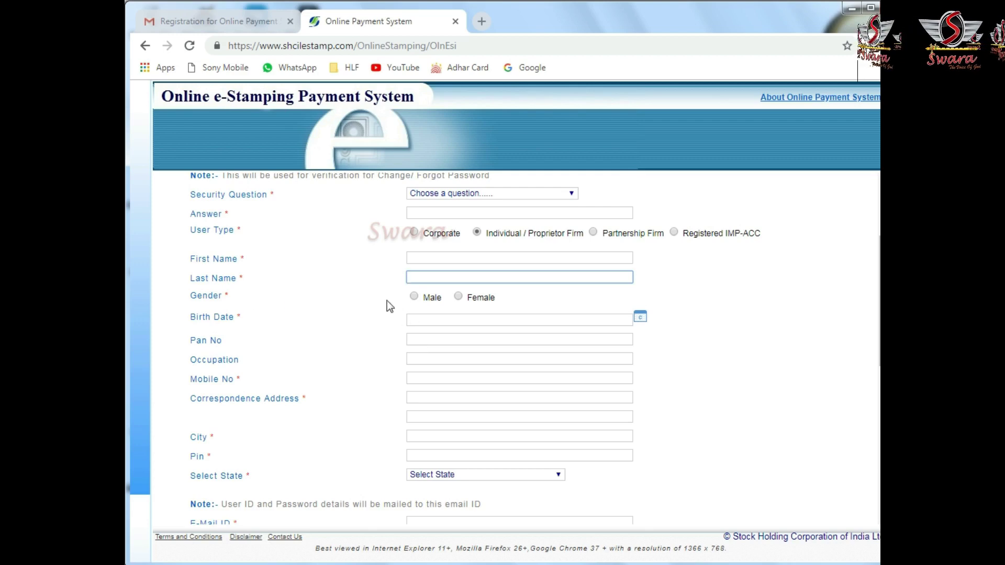
{"action": "left_click", "coordinate": [413, 296]}
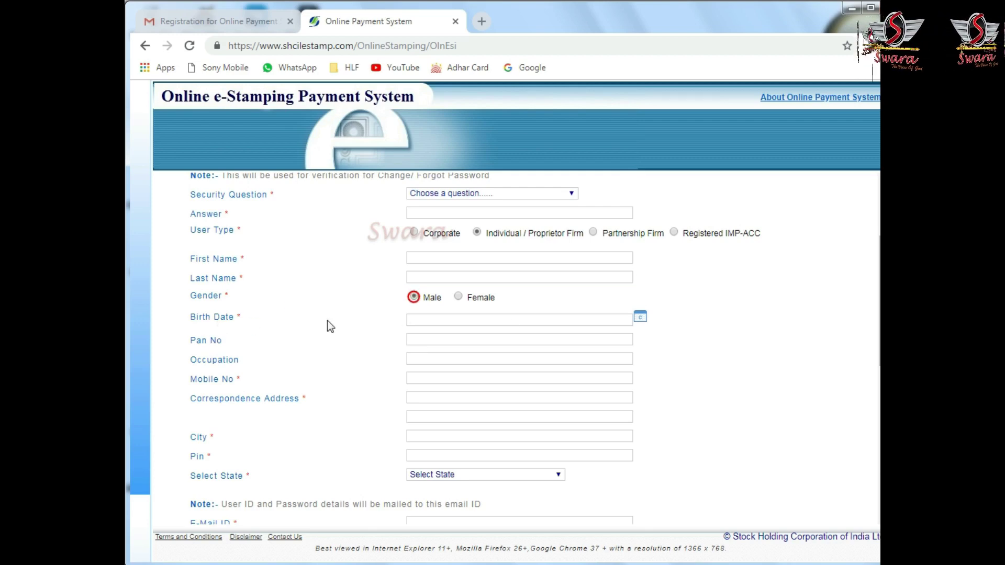
Examine the Birth Date calendar and the Pan No field without entering any values.
{"action": "left_click", "coordinate": [641, 318]}
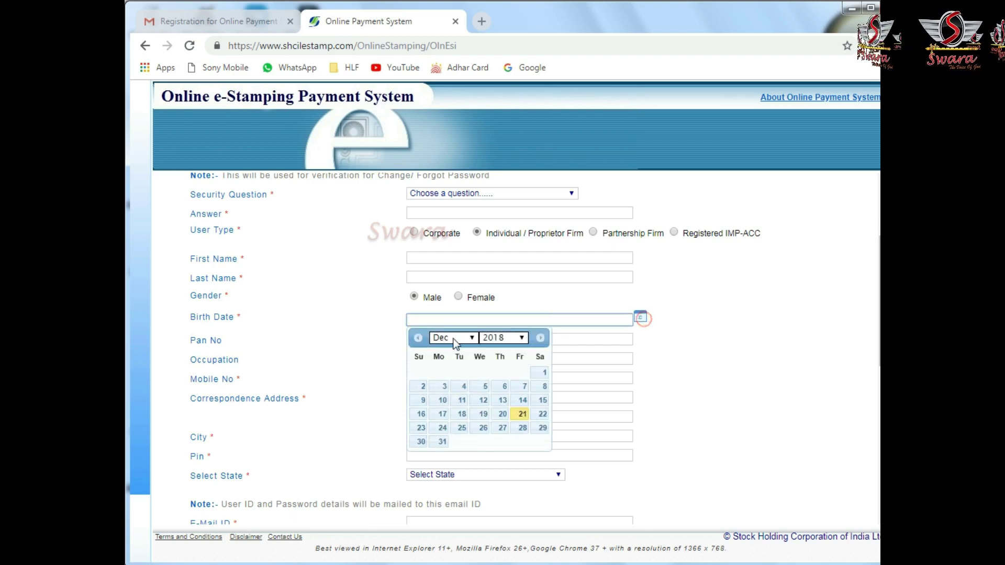
{"action": "left_click", "coordinate": [722, 354]}
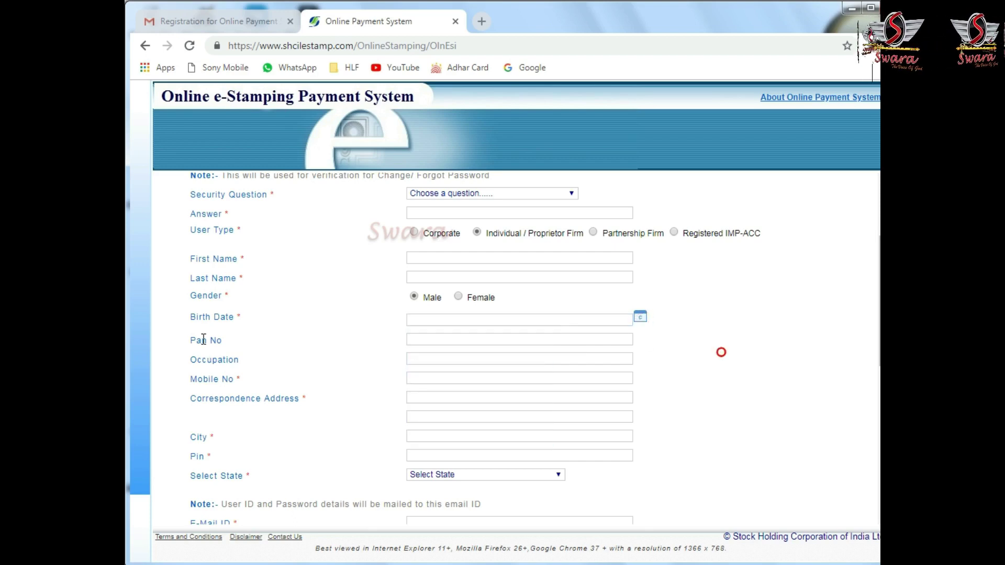
{"action": "left_click", "coordinate": [428, 339]}
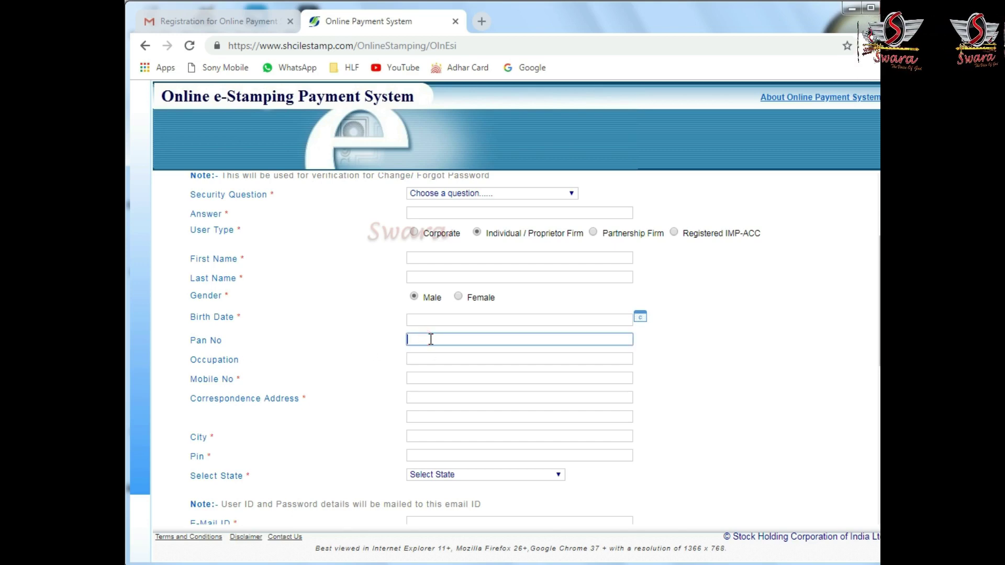
{"action": "left_click_drag", "start_coordinate": [191, 317], "coordinate": [240, 317]}
{"action": "left_click", "coordinate": [254, 319]}
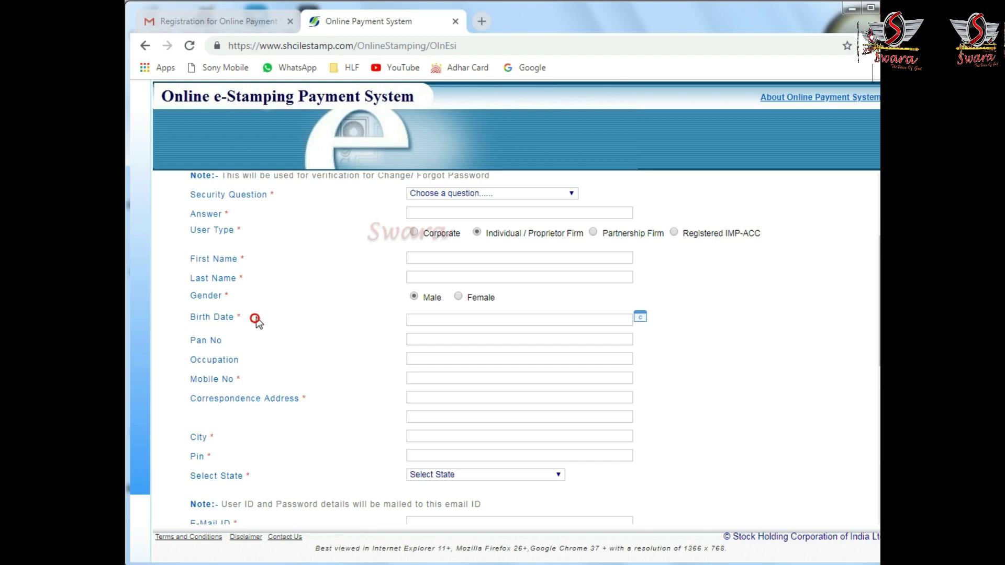
Examine the occupation, mobile number and correspondence address fields, including city, pin and the list of states.
{"action": "scroll", "coordinate": [256, 321], "scroll_direction": "up", "scroll_amount": 1}
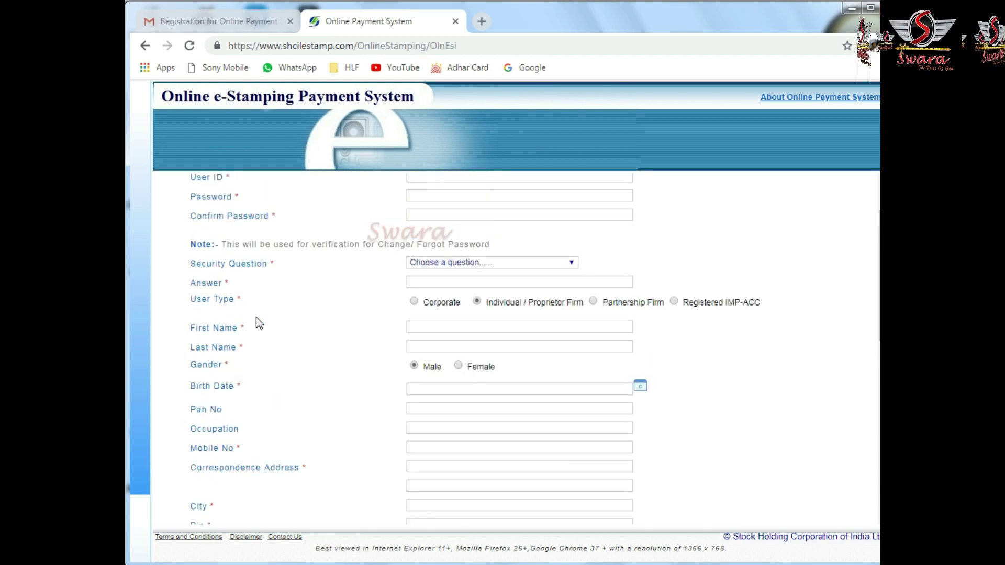
{"action": "scroll", "coordinate": [255, 316], "scroll_direction": "down", "scroll_amount": 2}
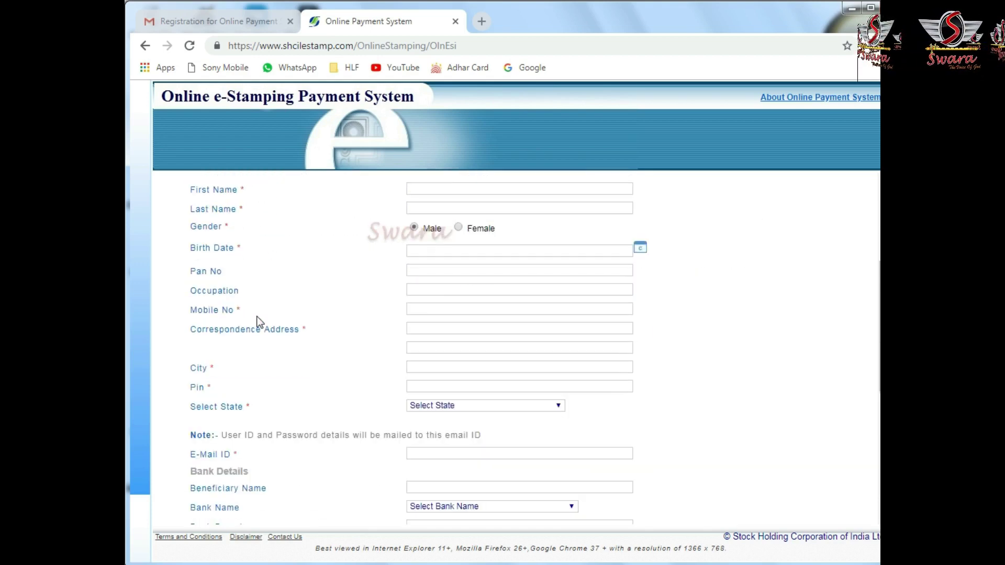
{"action": "left_click_drag", "start_coordinate": [192, 293], "coordinate": [241, 294]}
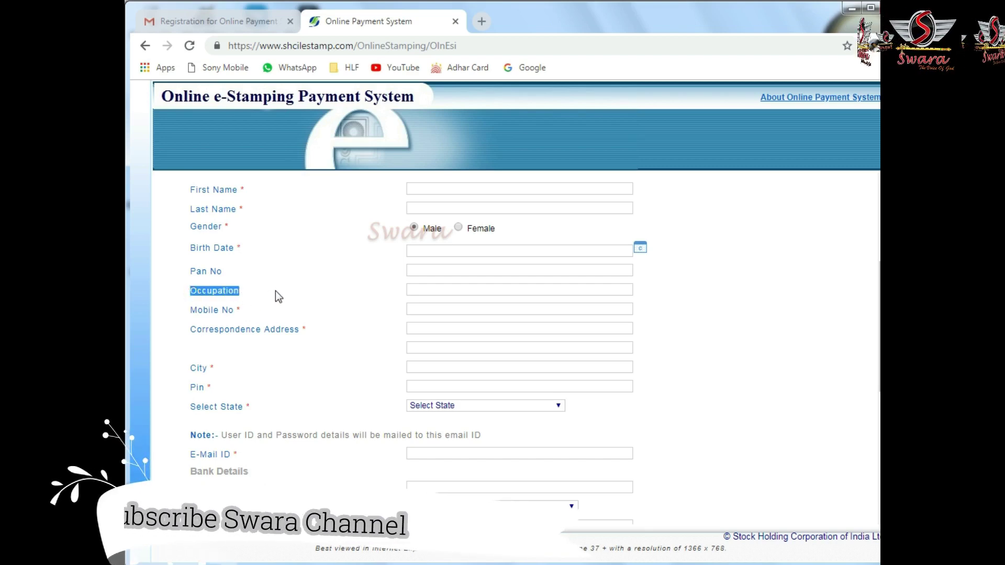
{"action": "left_click", "coordinate": [190, 312]}
{"action": "left_click", "coordinate": [420, 312]}
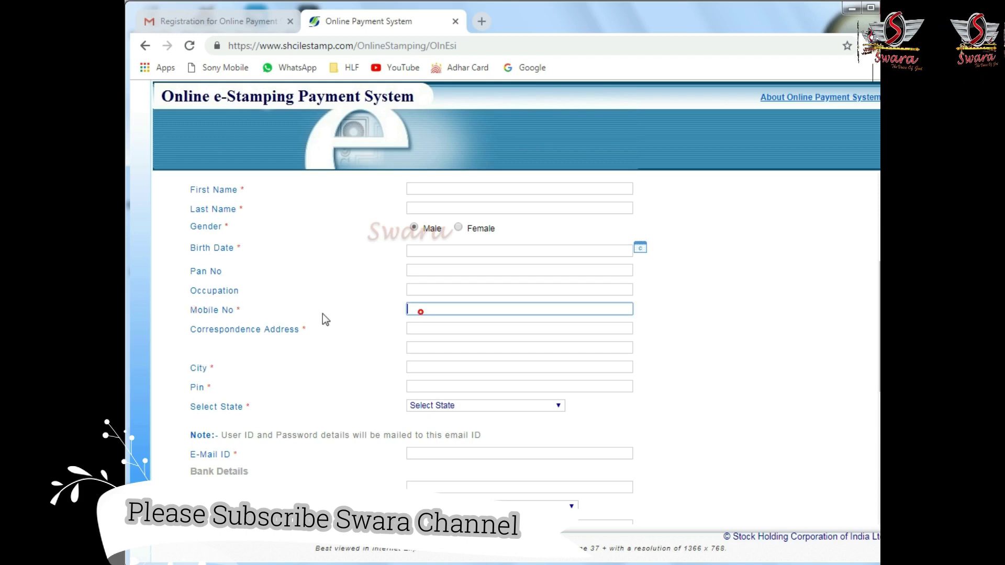
{"action": "left_click", "coordinate": [427, 327]}
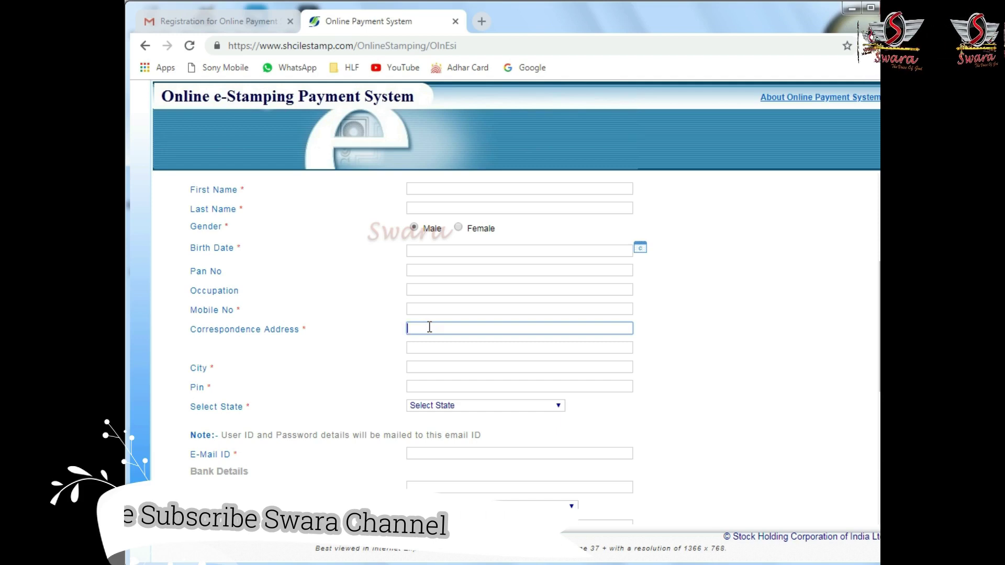
{"action": "scroll", "coordinate": [429, 327], "scroll_direction": "down", "scroll_amount": 1}
{"action": "left_click", "coordinate": [415, 298]}
{"action": "left_click", "coordinate": [419, 318]}
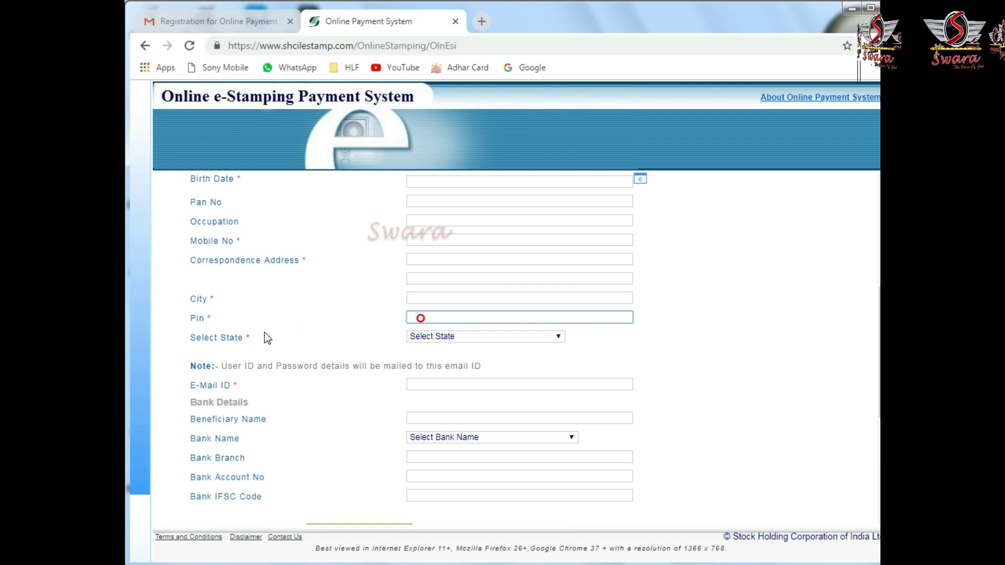
{"action": "left_click", "coordinate": [426, 338]}
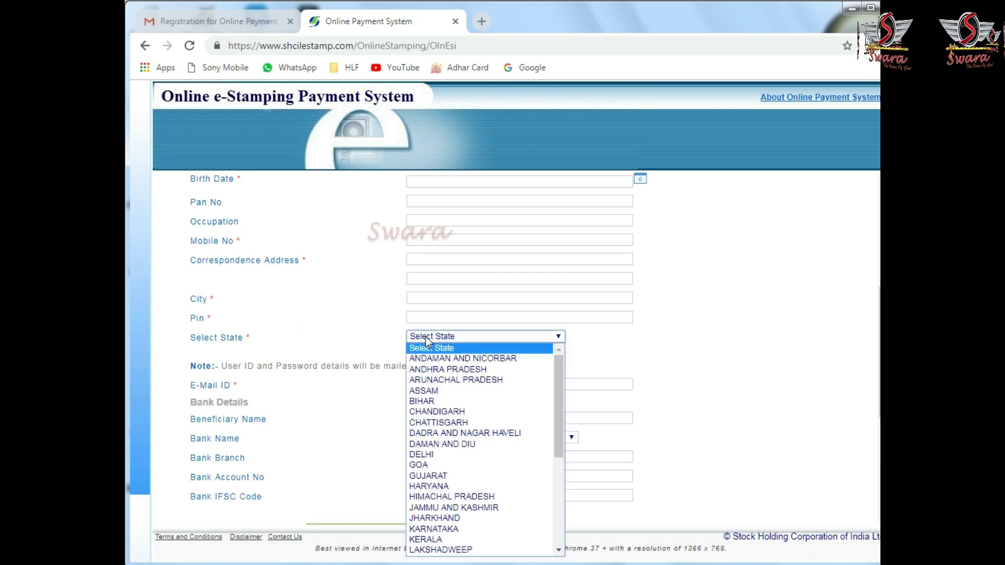
{"action": "left_click", "coordinate": [322, 342]}
Examine the E-Mail ID field and the bank details fields: beneficiary name, bank name, branch, account number and IFSC code.
{"action": "scroll", "coordinate": [331, 340], "scroll_direction": "down", "scroll_amount": 1}
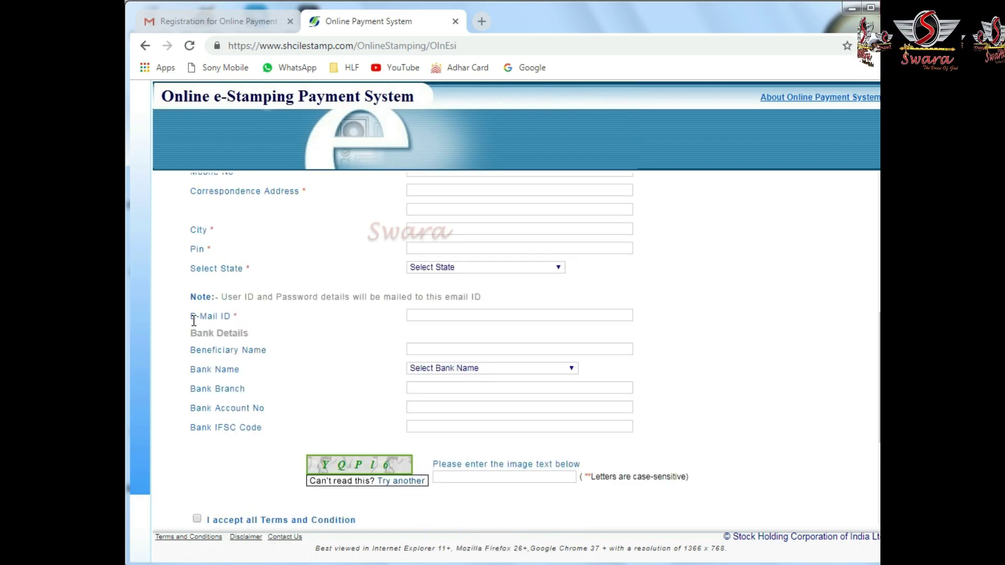
{"action": "left_click", "coordinate": [417, 316]}
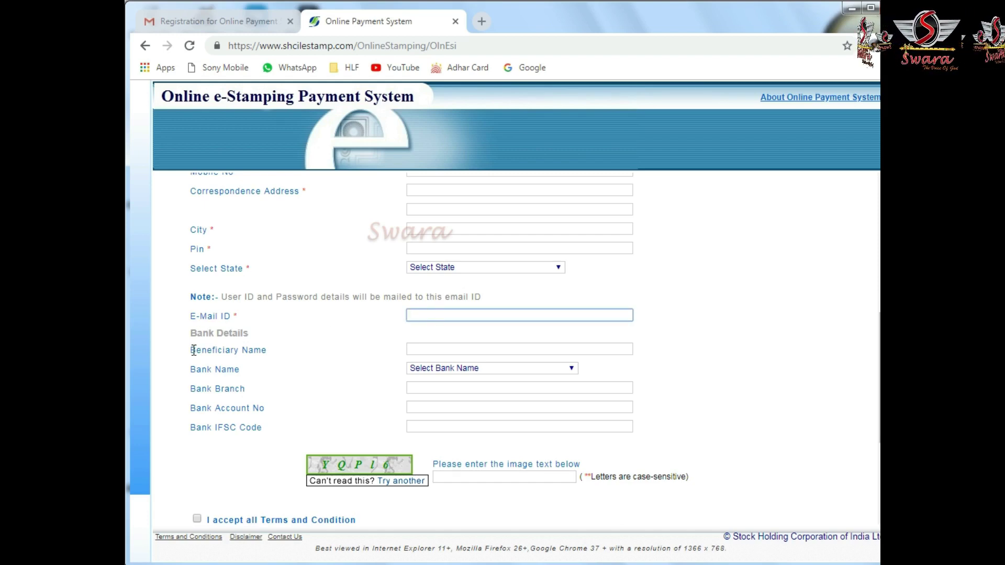
{"action": "left_click_drag", "start_coordinate": [192, 351], "coordinate": [300, 355]}
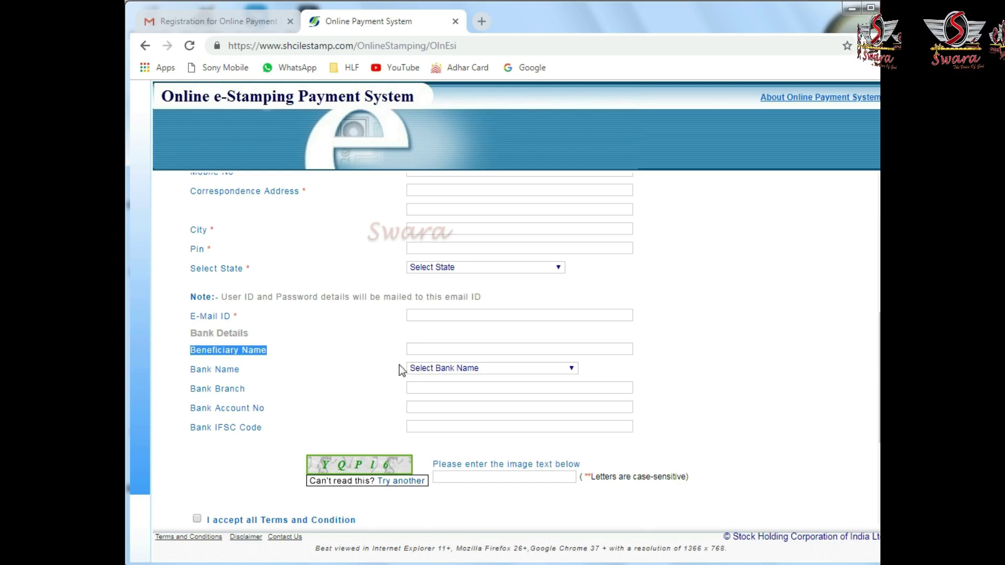
{"action": "left_click", "coordinate": [422, 350]}
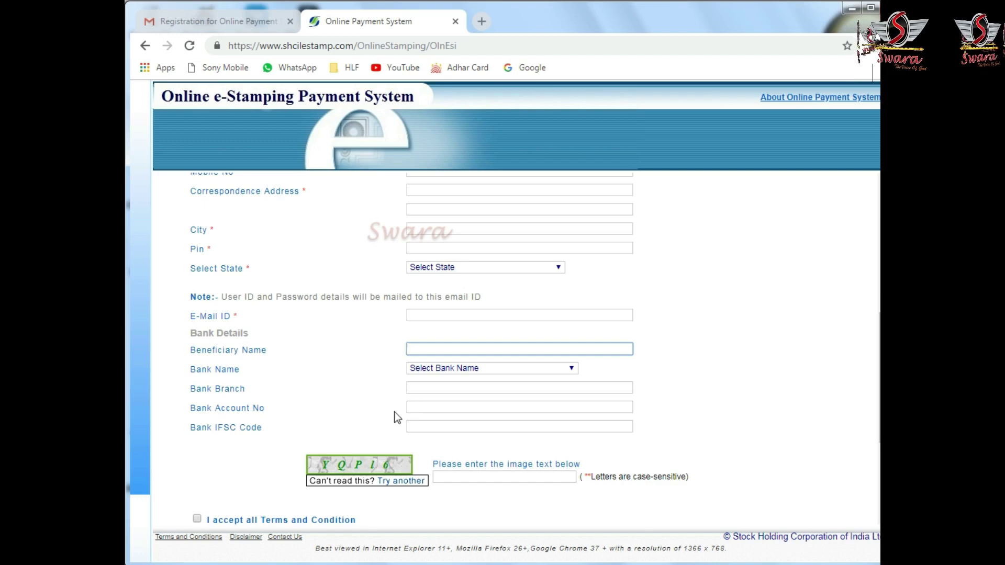
{"action": "left_click", "coordinate": [432, 372]}
{"action": "left_click", "coordinate": [299, 349]}
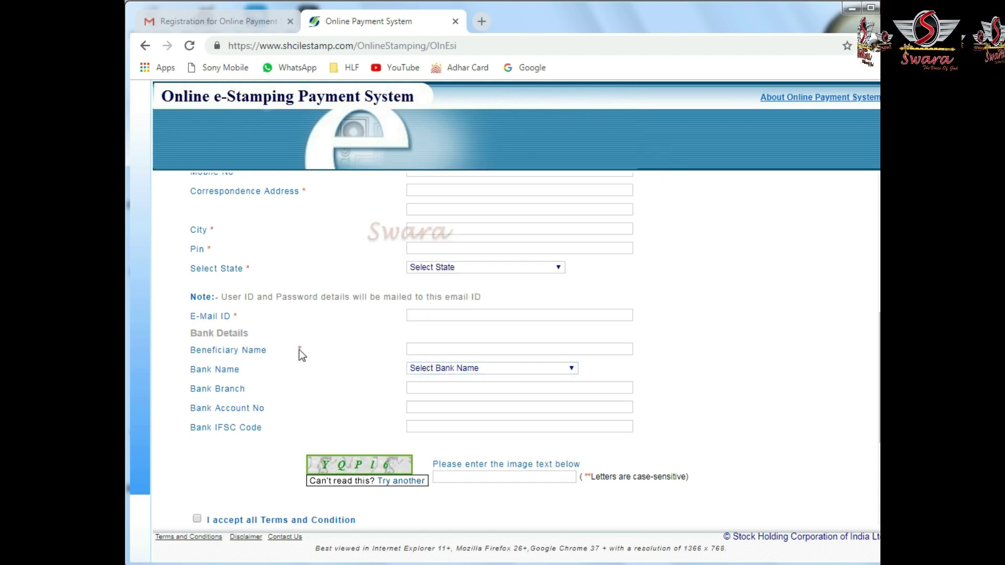
{"action": "left_click_drag", "start_coordinate": [189, 390], "coordinate": [246, 389]}
{"action": "left_click", "coordinate": [412, 389]}
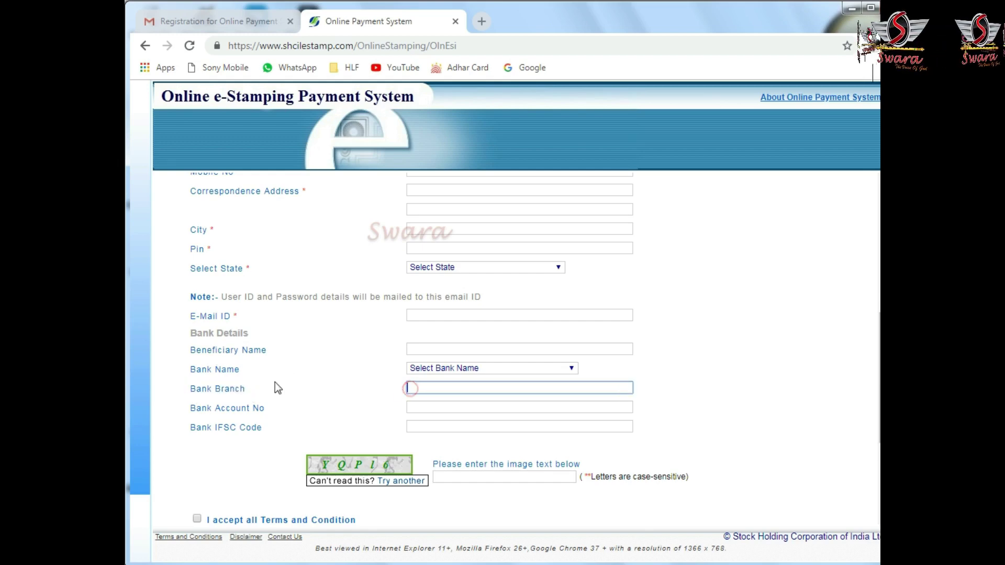
{"action": "scroll", "coordinate": [417, 383], "scroll_direction": "down", "scroll_amount": 1}
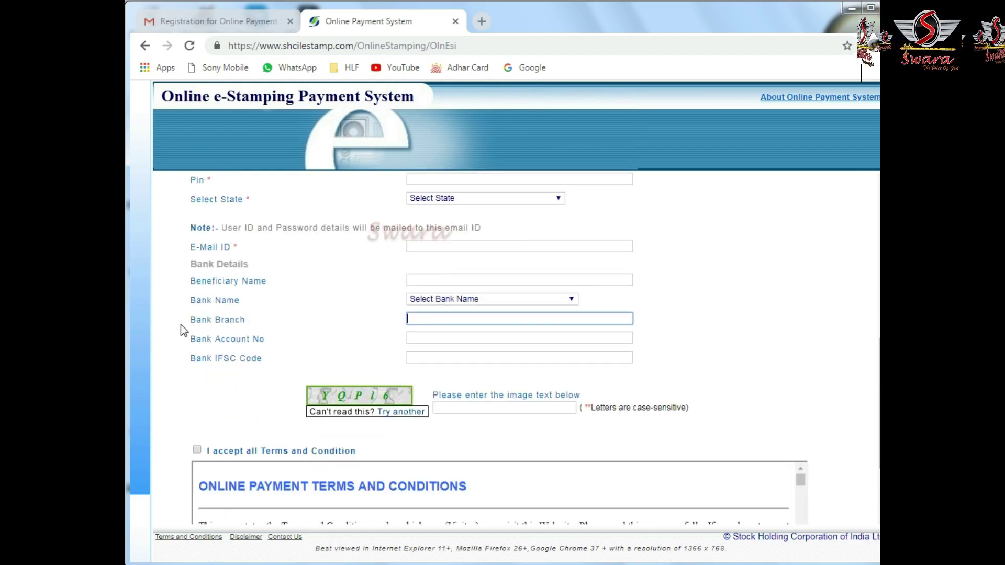
{"action": "left_click", "coordinate": [419, 338]}
{"action": "left_click", "coordinate": [418, 358]}
{"action": "scroll", "coordinate": [426, 346], "scroll_direction": "down", "scroll_amount": 1}
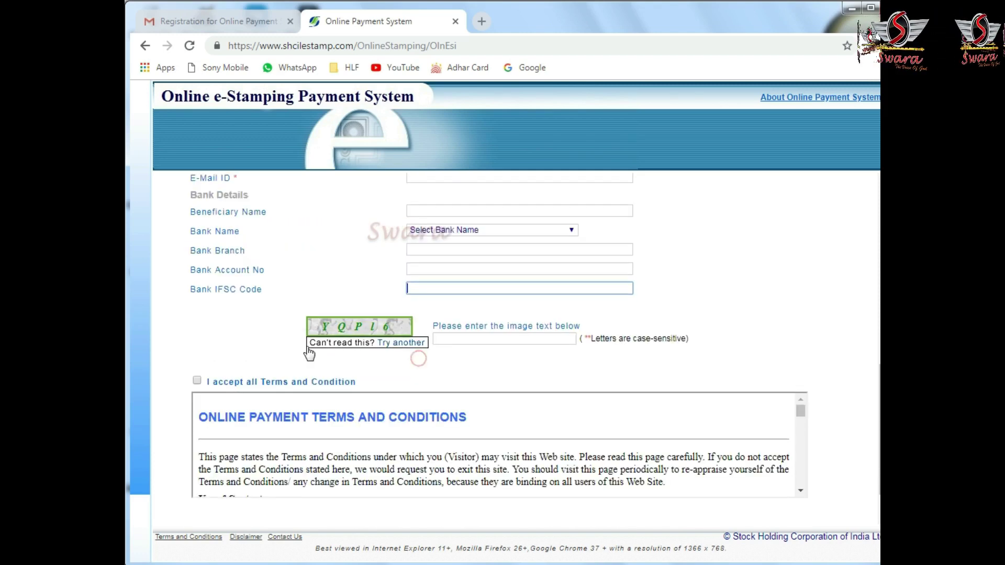
Accept all terms and conditions in the registration form, leaving the image text field empty.
{"action": "left_click", "coordinate": [472, 339]}
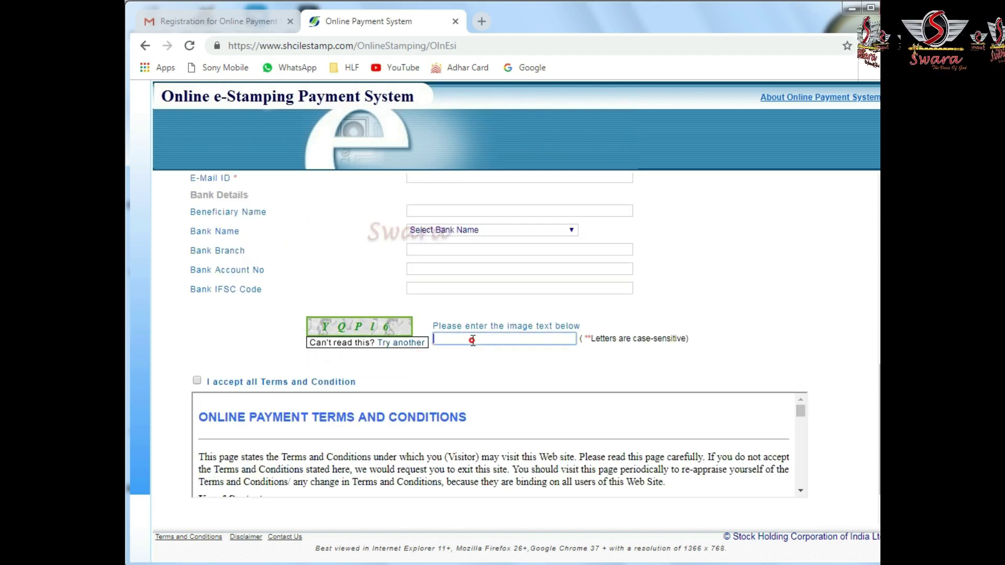
{"action": "scroll", "coordinate": [341, 335], "scroll_direction": "down", "scroll_amount": 1}
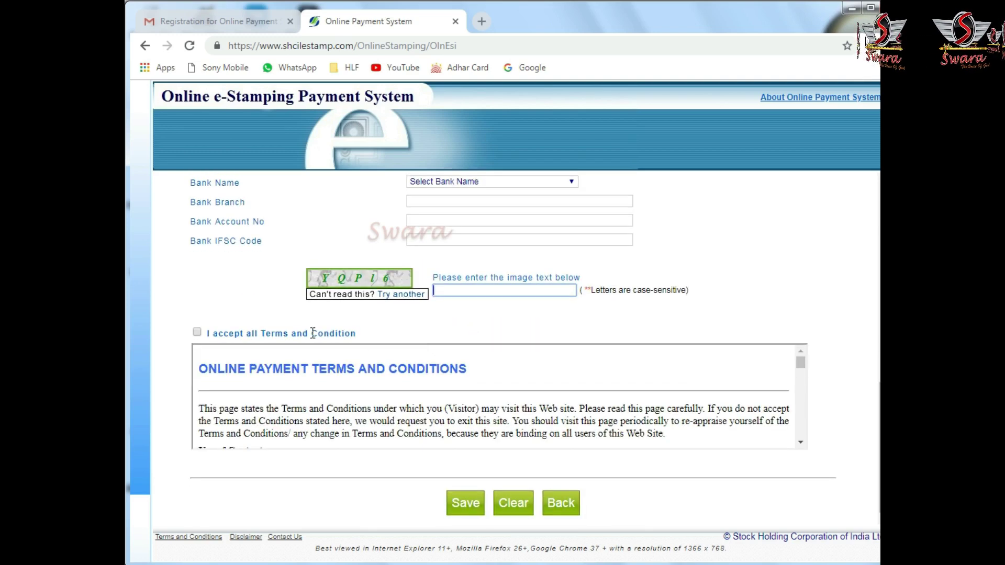
{"action": "left_click", "coordinate": [197, 333]}
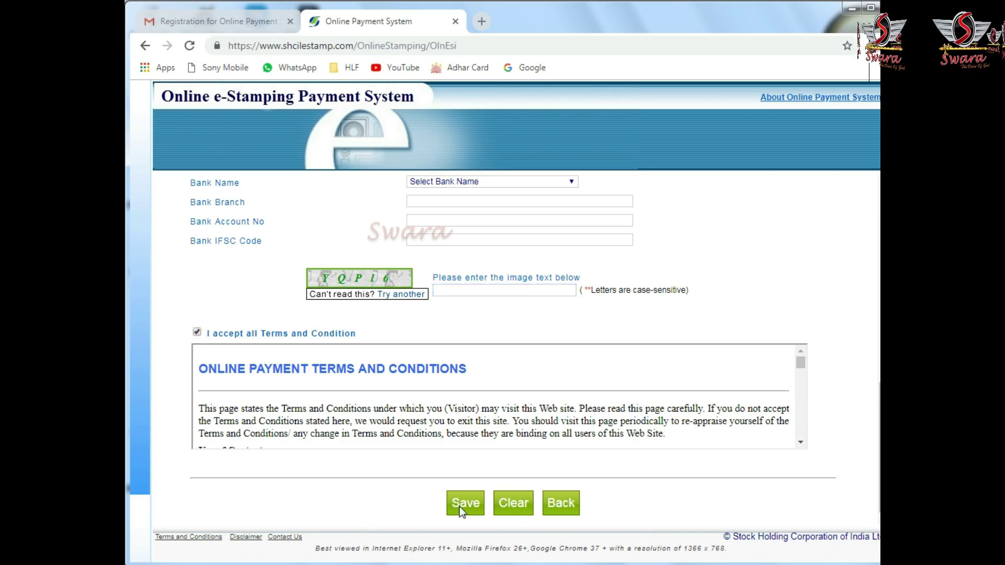
{"action": "scroll", "coordinate": [420, 424], "scroll_direction": "up", "scroll_amount": 10}
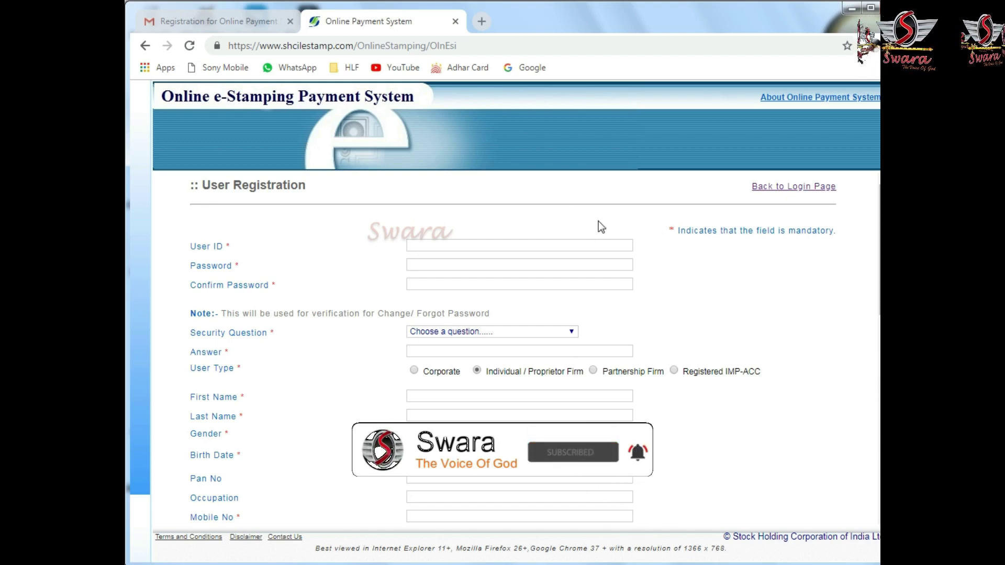
Switch to Gmail and follow the User ID Activation link in the online payment registration e-mail.
{"action": "left_click", "coordinate": [220, 21]}
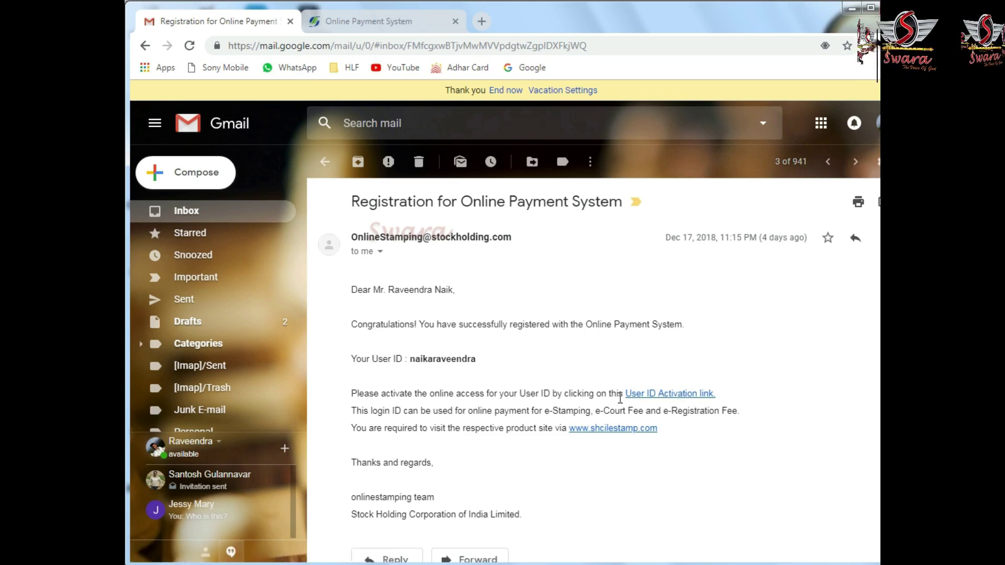
{"action": "left_click", "coordinate": [658, 396]}
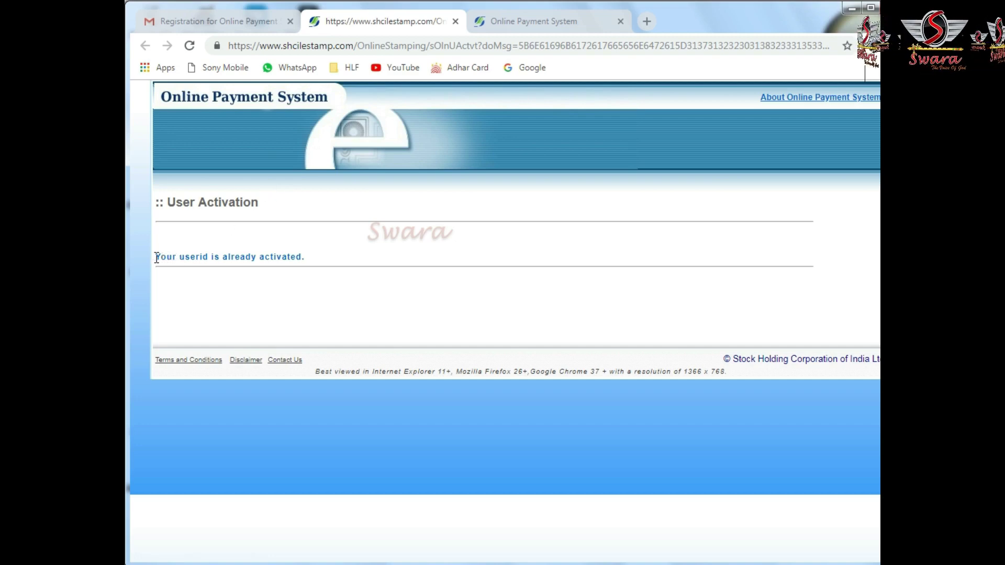
{"action": "left_click_drag", "start_coordinate": [156, 257], "coordinate": [304, 256]}
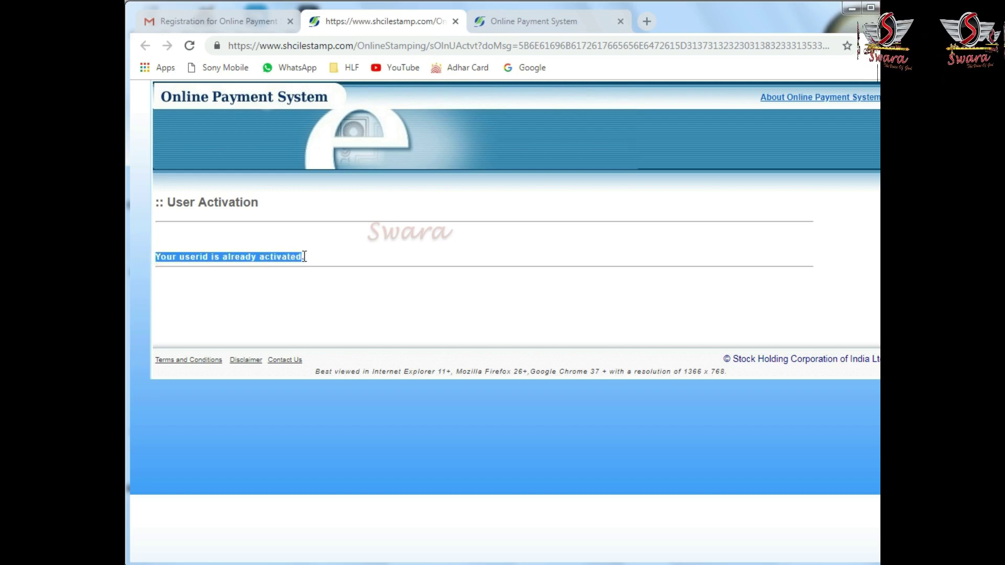
Close the User Activation page and return from the registration form to the login page.
{"action": "left_click", "coordinate": [455, 24]}
{"action": "left_click", "coordinate": [402, 22]}
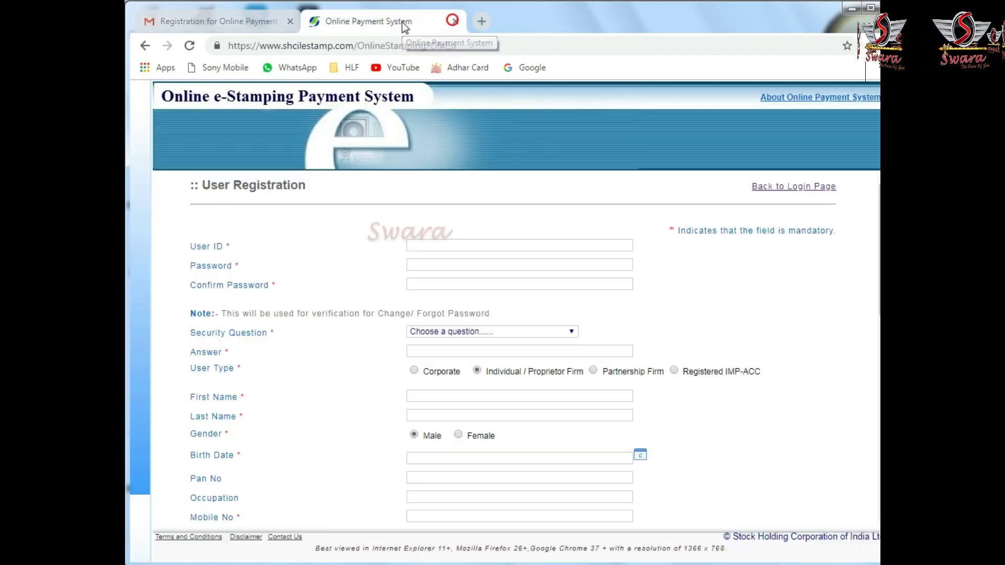
{"action": "left_click", "coordinate": [795, 187]}
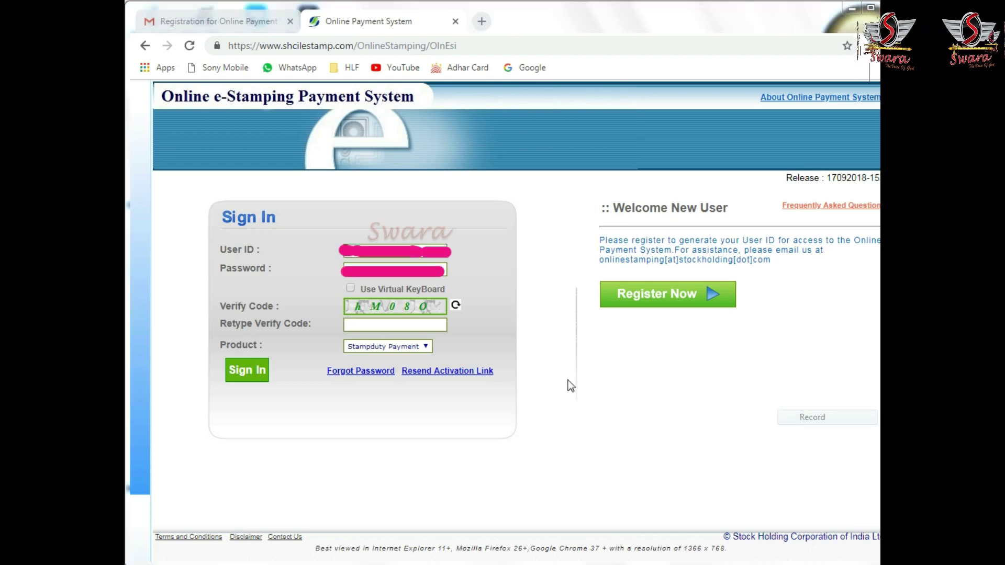
Retype the verify code and sign in for Stampduty Payment with the filled-in user ID and password.
{"action": "left_click", "coordinate": [348, 253]}
{"action": "left_click", "coordinate": [384, 272]}
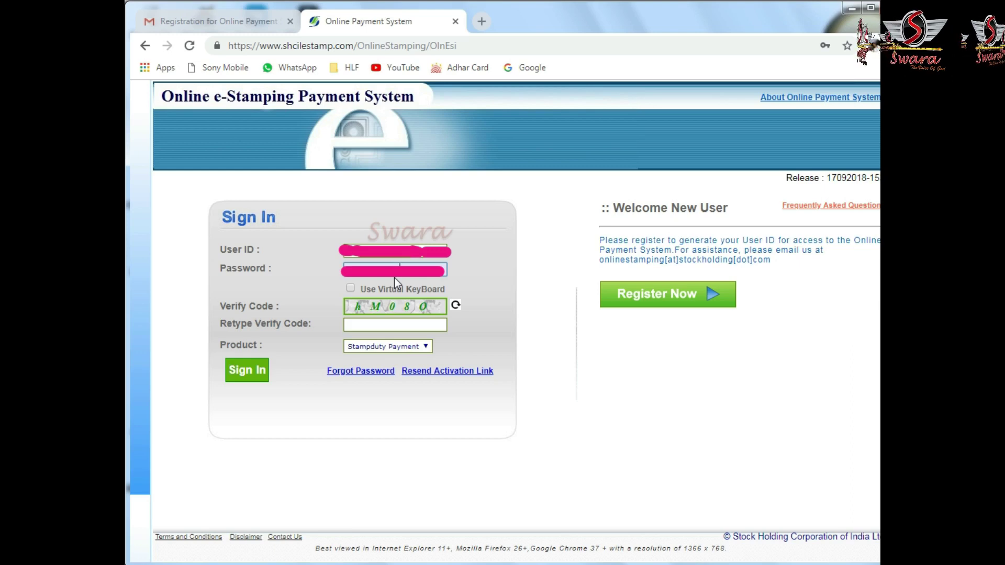
{"action": "left_click", "coordinate": [379, 323]}
{"action": "type", "text": "hM0"}
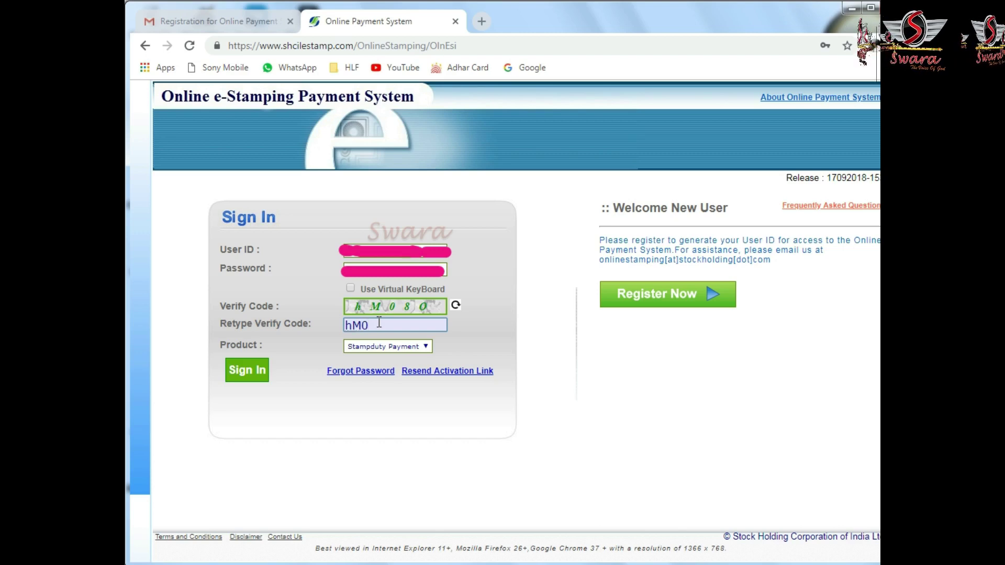
{"action": "type", "text": "8"}
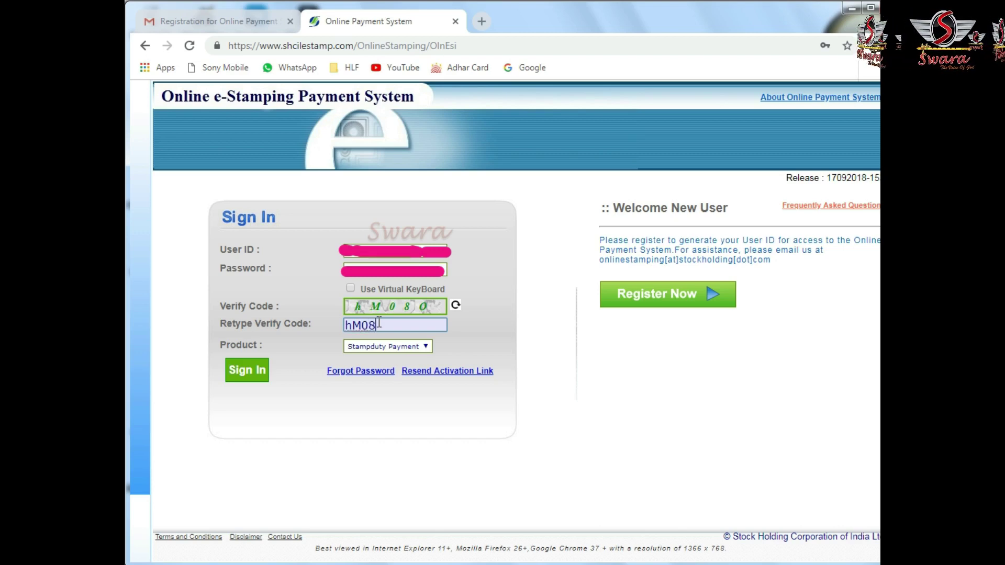
{"action": "type", "text": "O"}
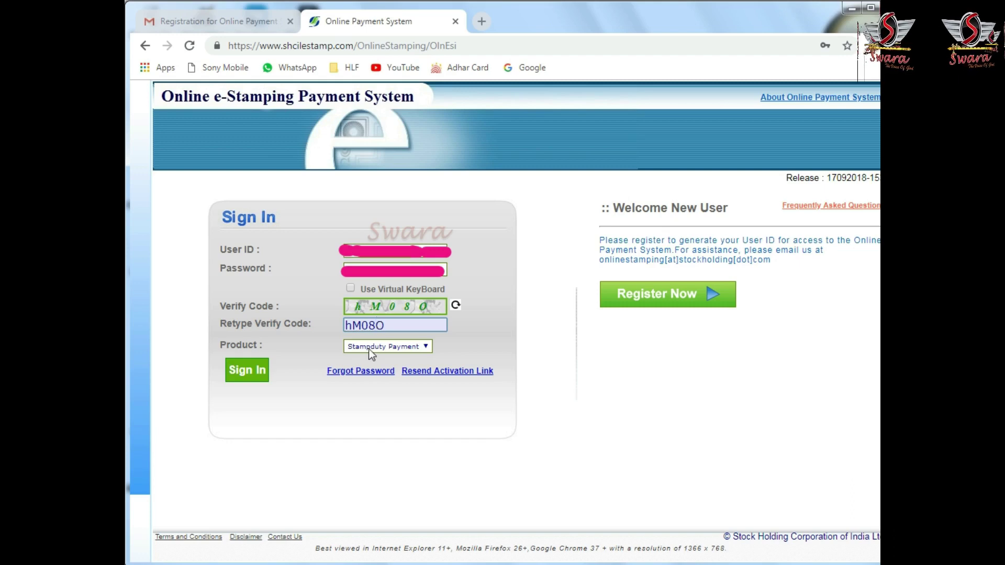
{"action": "left_click", "coordinate": [246, 370]}
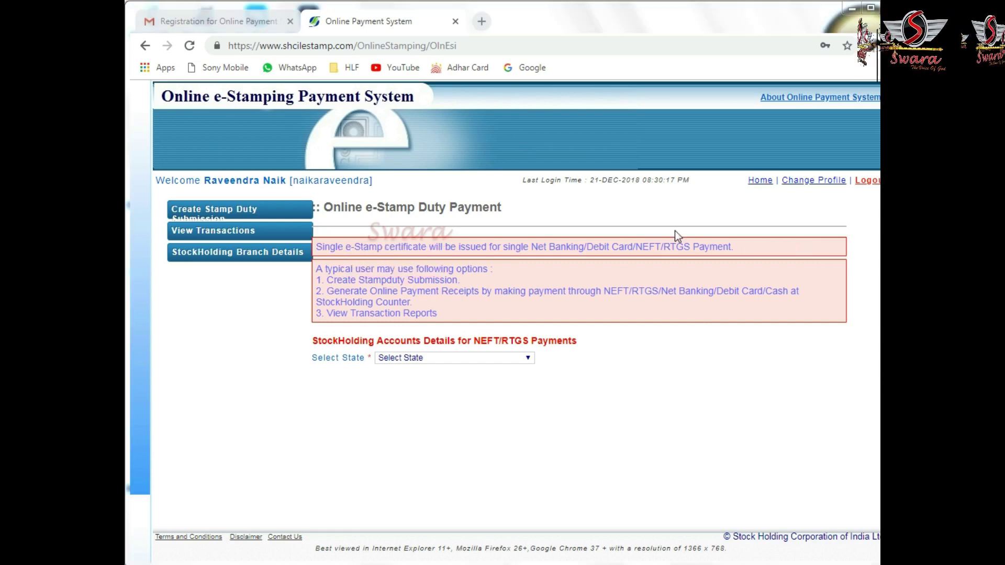
Start a stamp duty submission and select KARNATAKA as the state for the payment.
{"action": "left_click", "coordinate": [249, 214]}
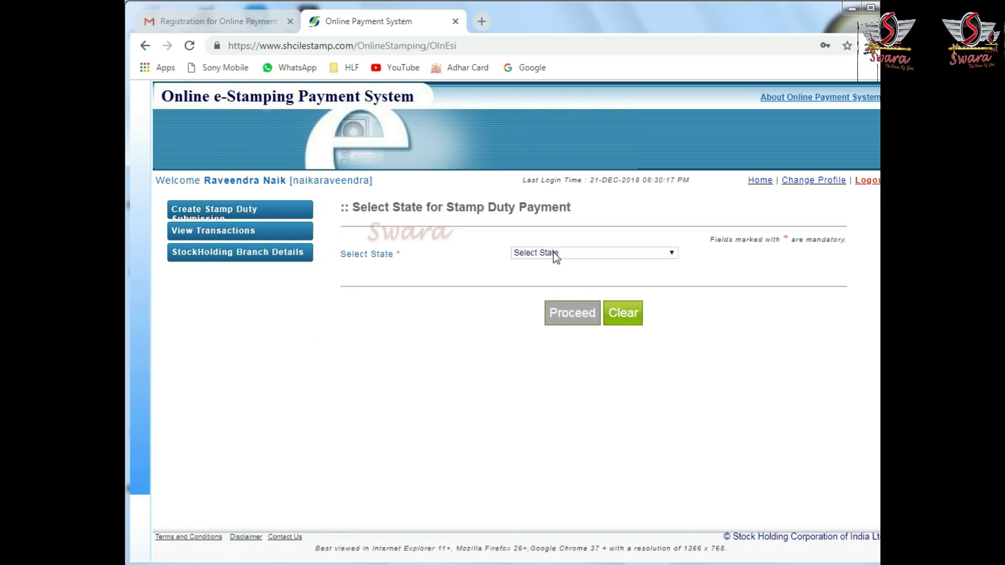
{"action": "left_click", "coordinate": [555, 253]}
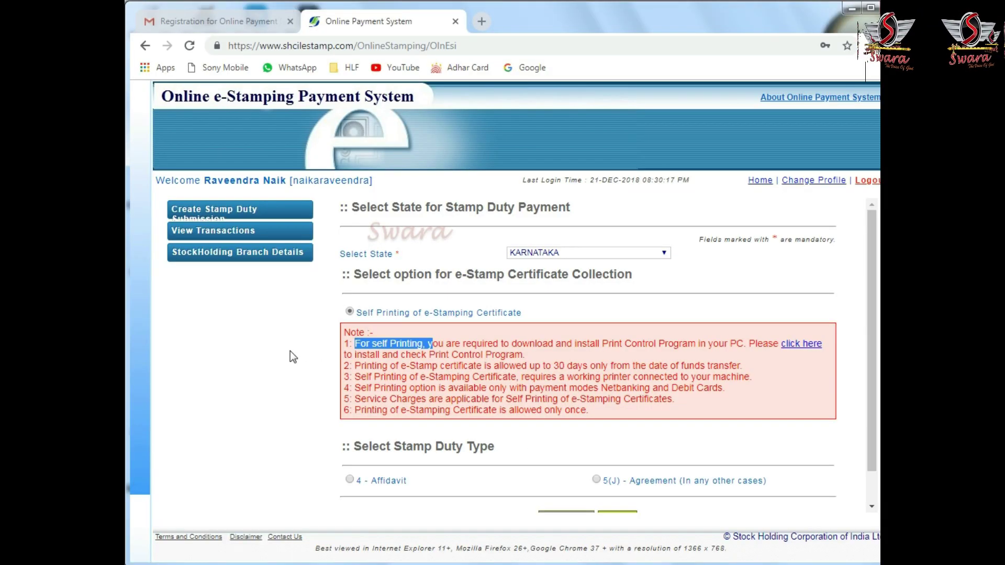
Open the Print Control Program download page from the self printing note and maximize its window.
{"action": "left_click", "coordinate": [801, 345]}
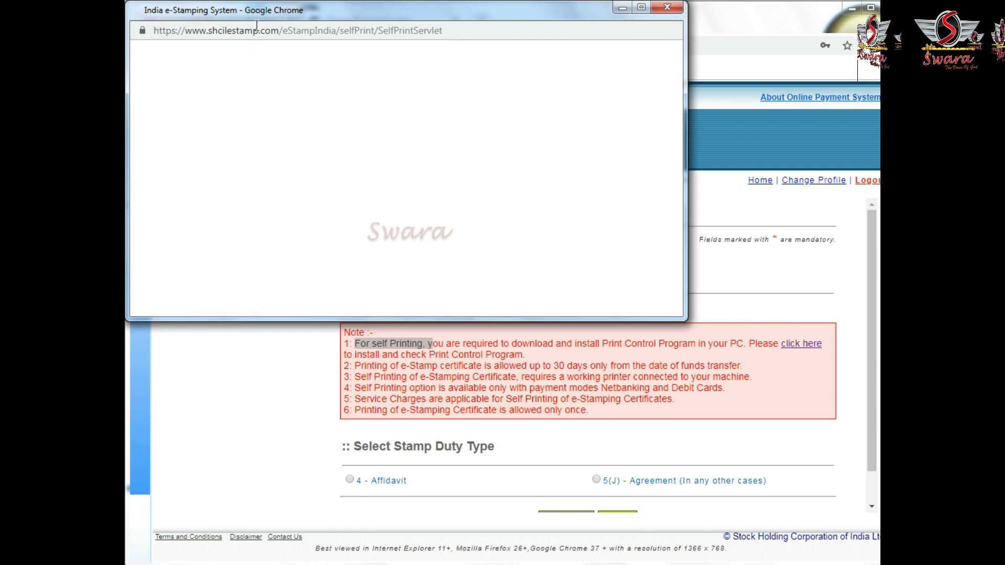
{"action": "left_click_drag", "start_coordinate": [264, 14], "coordinate": [351, 53]}
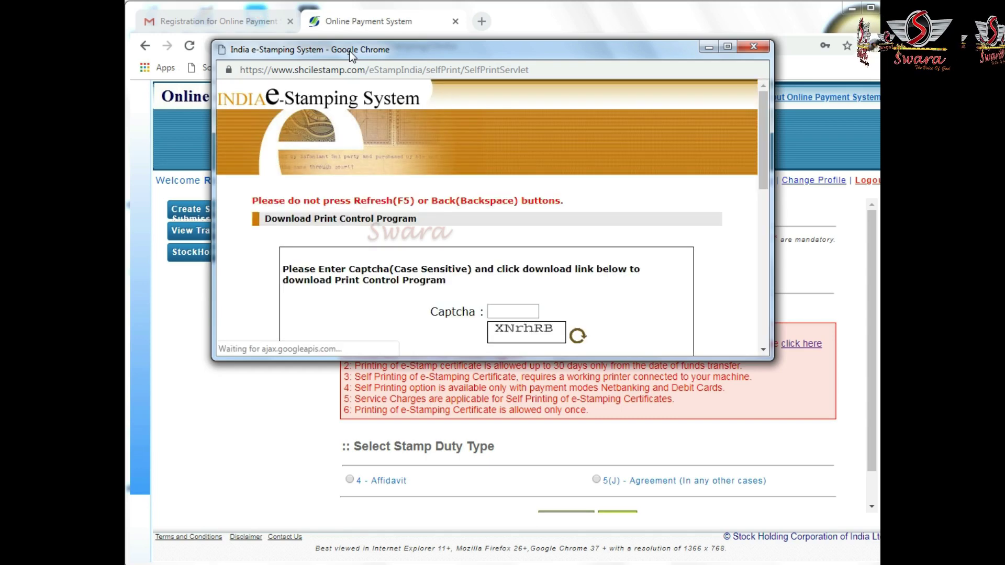
{"action": "left_click", "coordinate": [727, 47]}
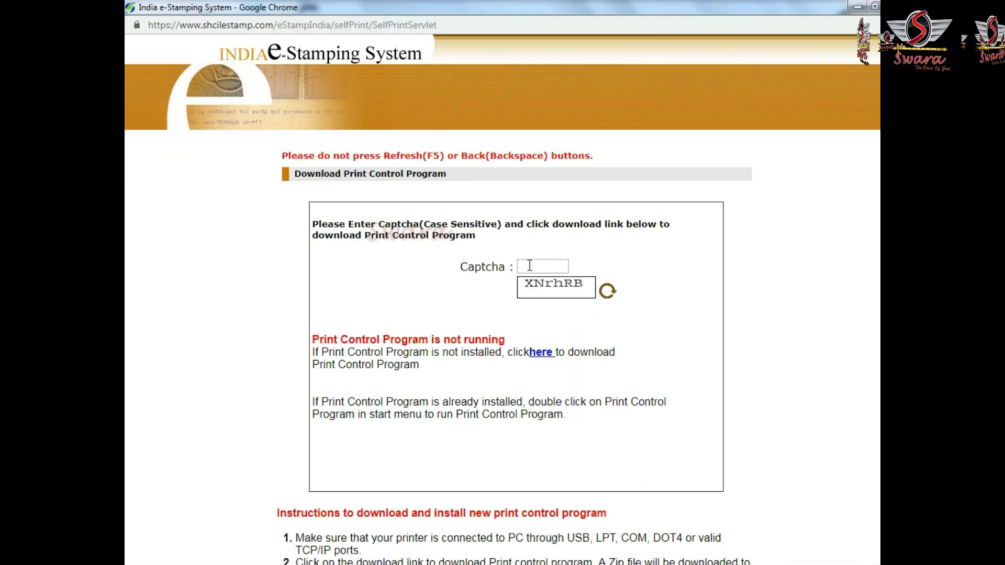
Enter the captcha text and download the Print Control Program.
{"action": "left_click", "coordinate": [534, 266]}
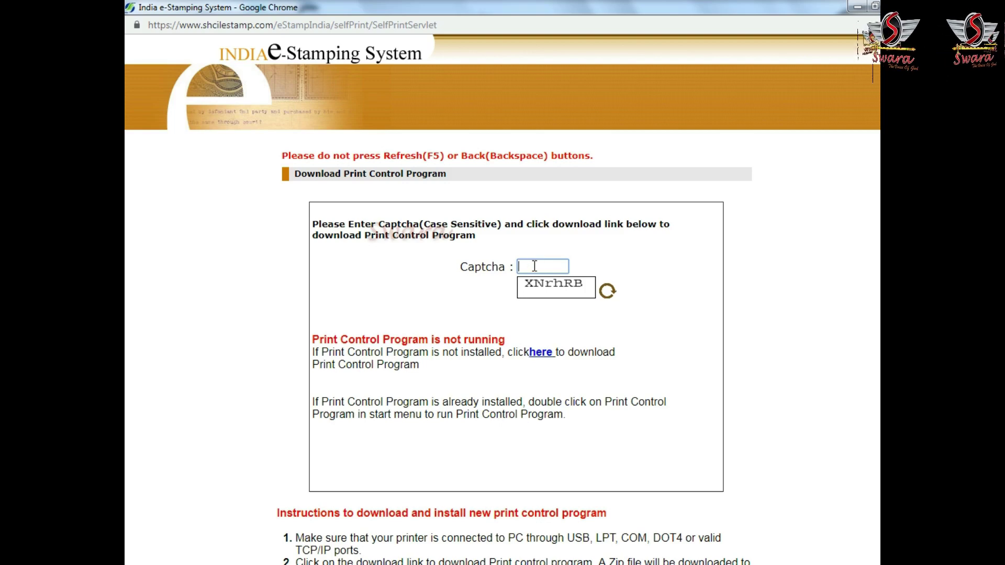
{"action": "type", "text": "XNrh"}
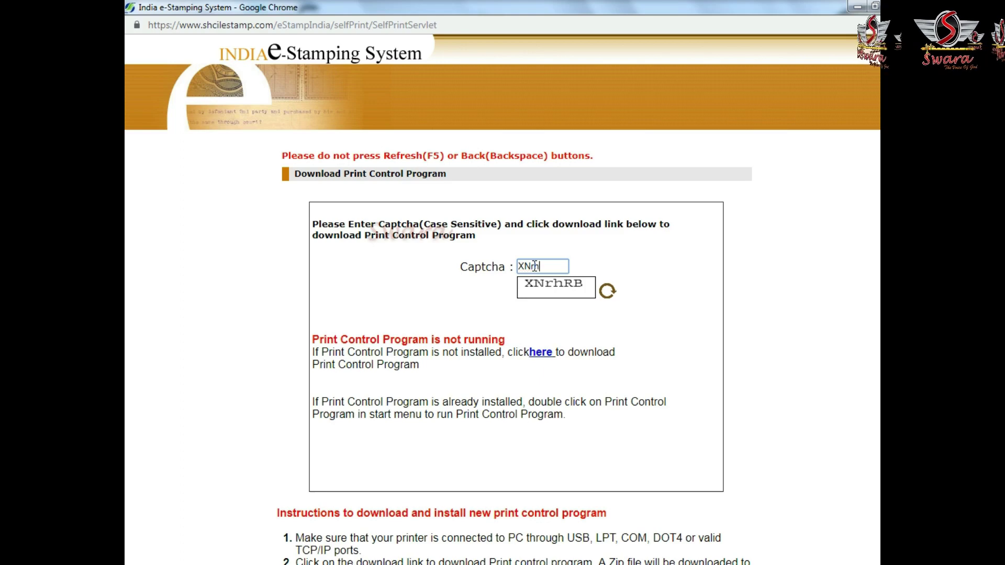
{"action": "type", "text": "RB"}
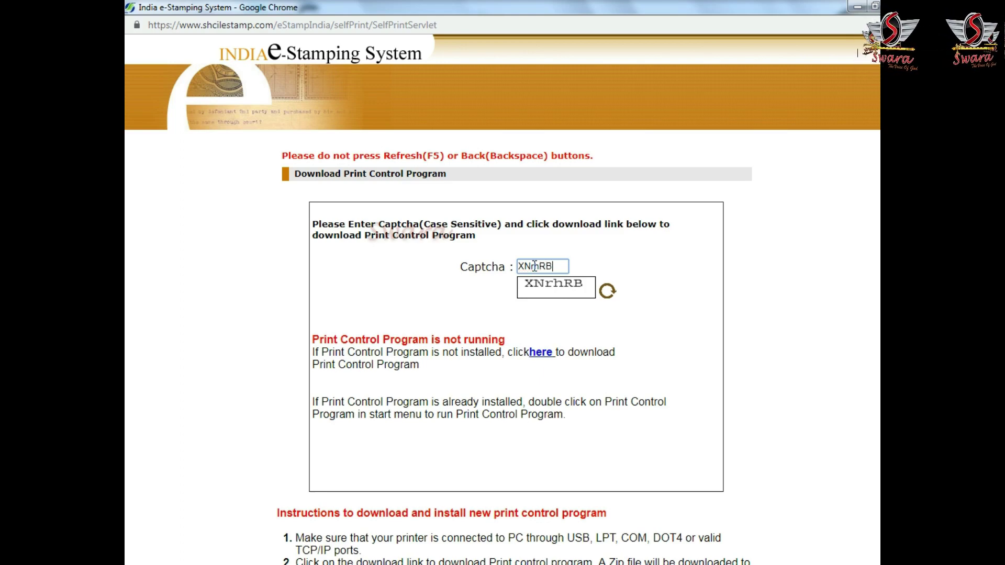
{"action": "left_click", "coordinate": [539, 353]}
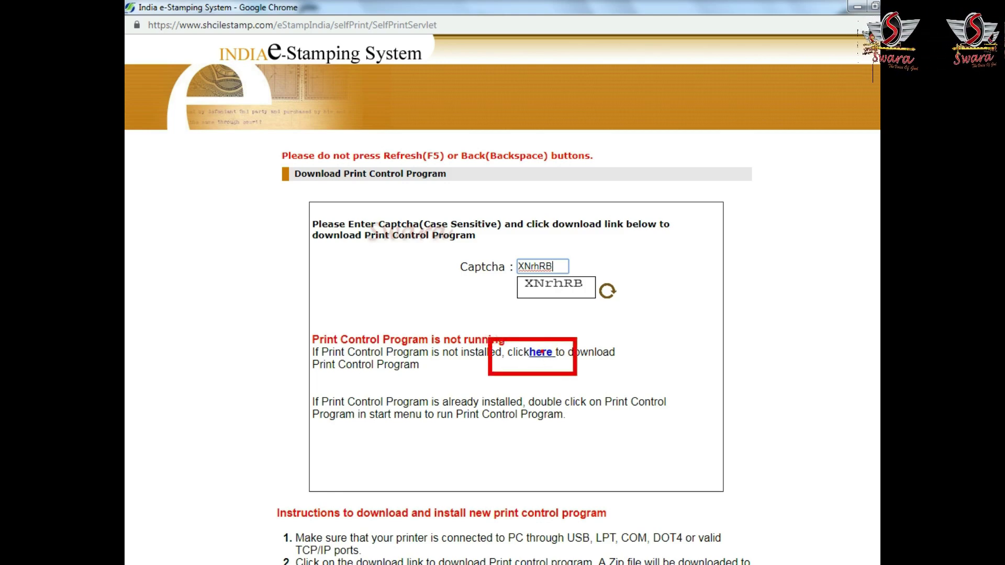
{"action": "left_click", "coordinate": [540, 353]}
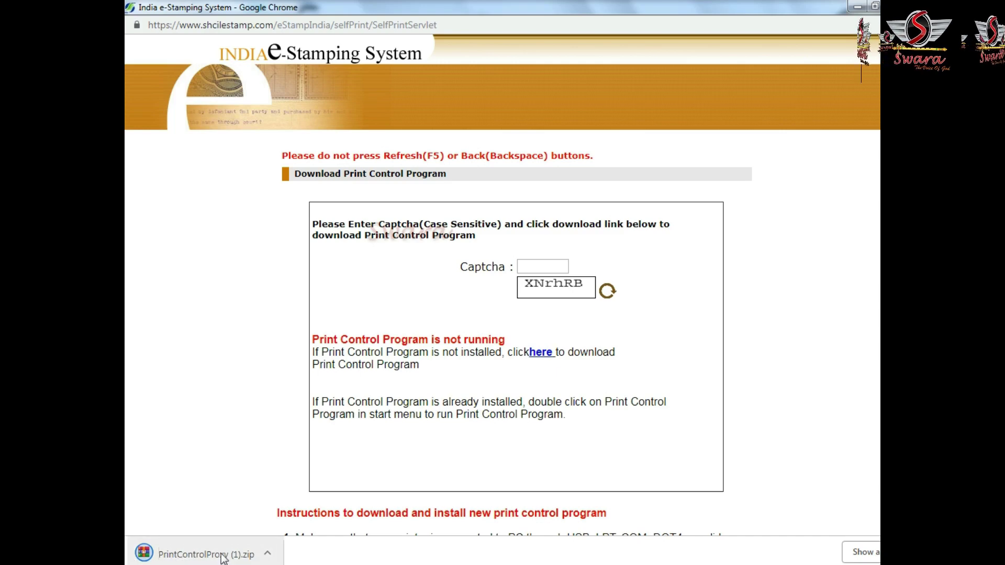
Open the downloaded archive PrintControlProxy (1).zip in WinRAR and dismiss the pop-up window.
{"action": "left_click", "coordinate": [268, 554]}
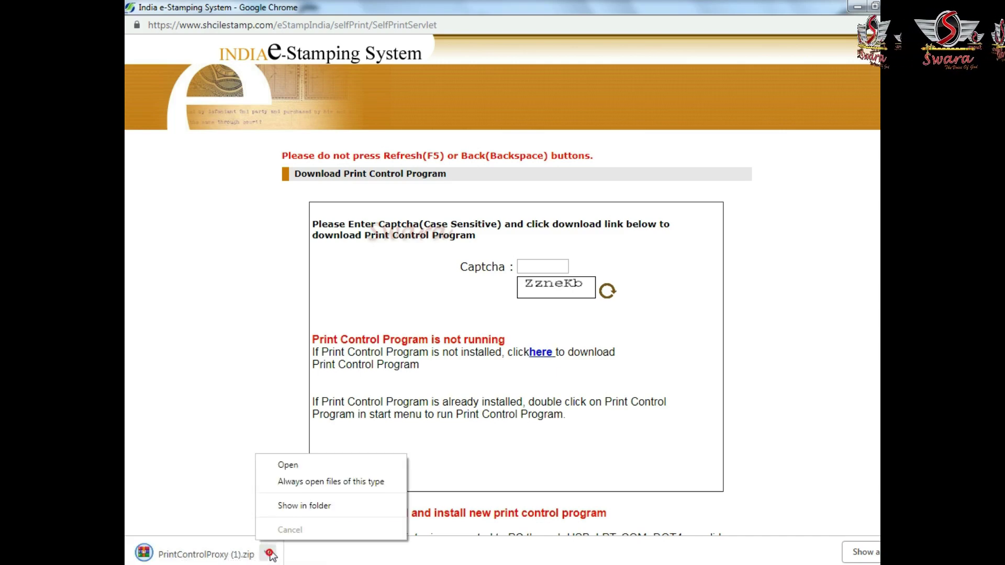
{"action": "left_click", "coordinate": [293, 467]}
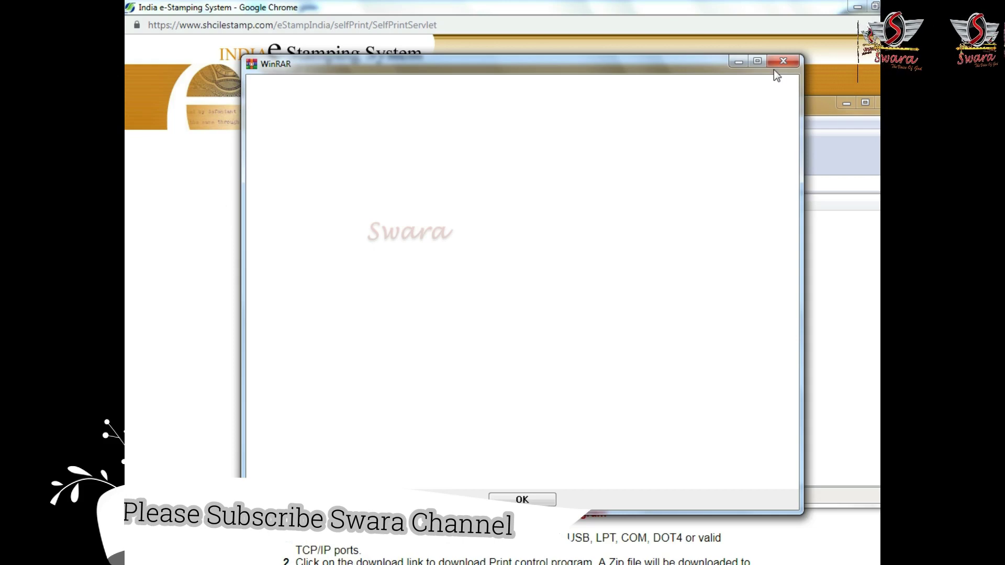
{"action": "left_click", "coordinate": [783, 61]}
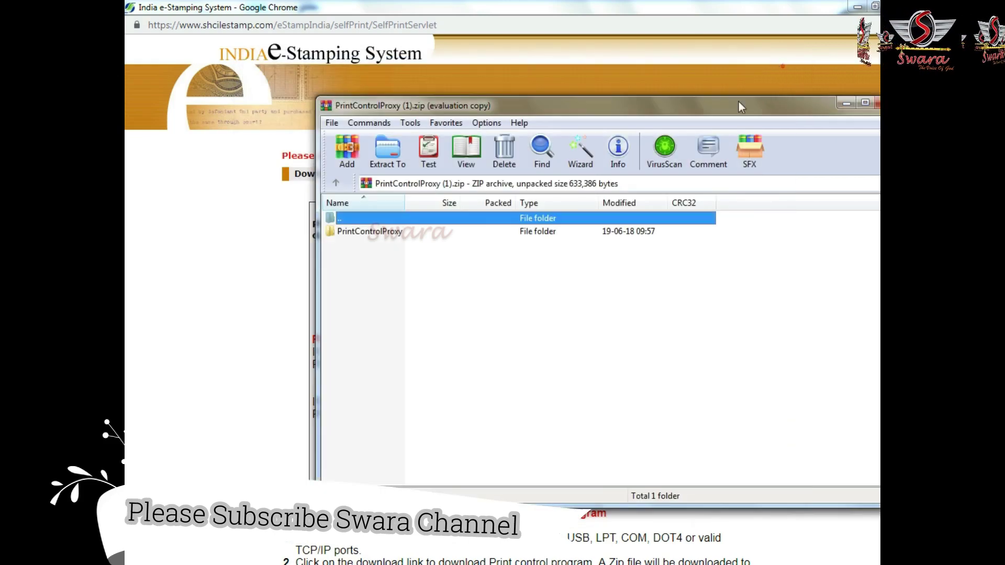
Try to run the PrintControlProxy application from the archive's PrintControlProxy folder, cancelling the uninstall of the previous version and closing the download windows.
{"action": "double_click", "coordinate": [368, 231]}
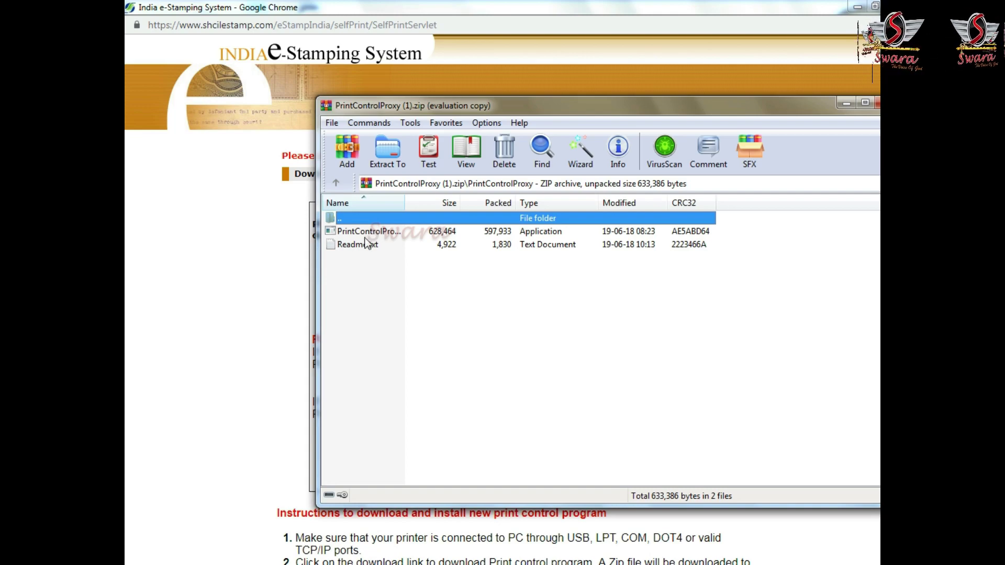
{"action": "double_click", "coordinate": [363, 232]}
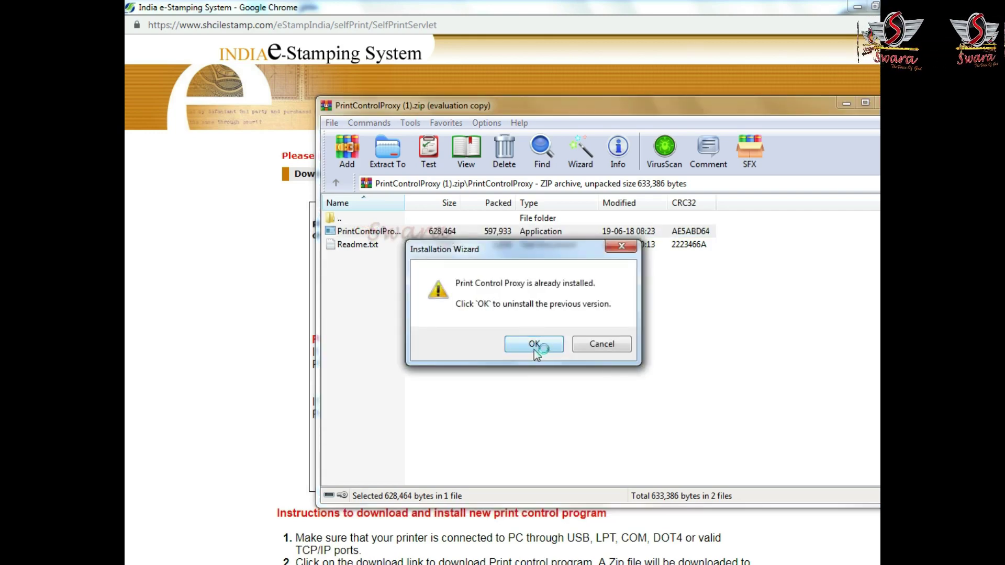
{"action": "left_click", "coordinate": [607, 347]}
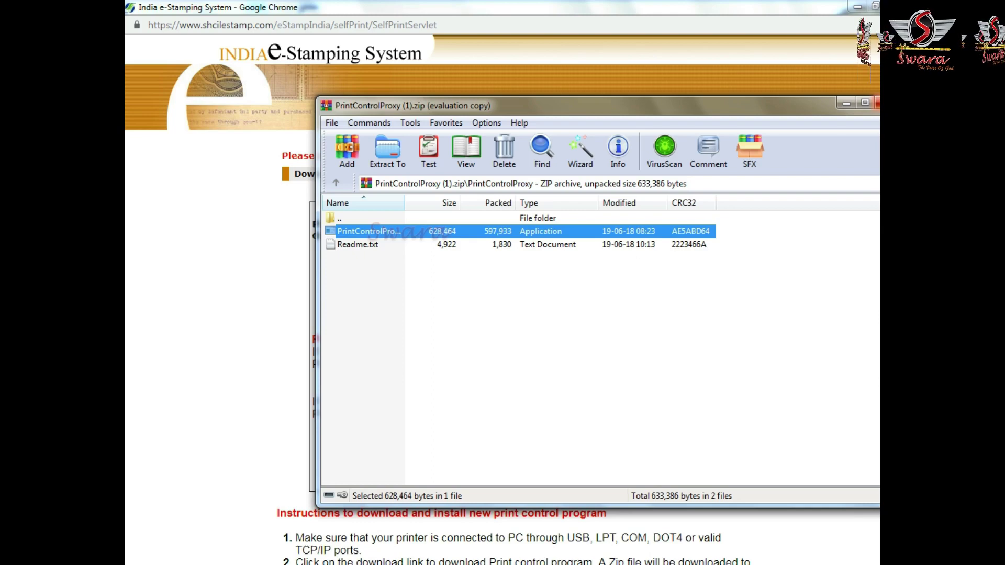
{"action": "key", "text": "alt+F4"}
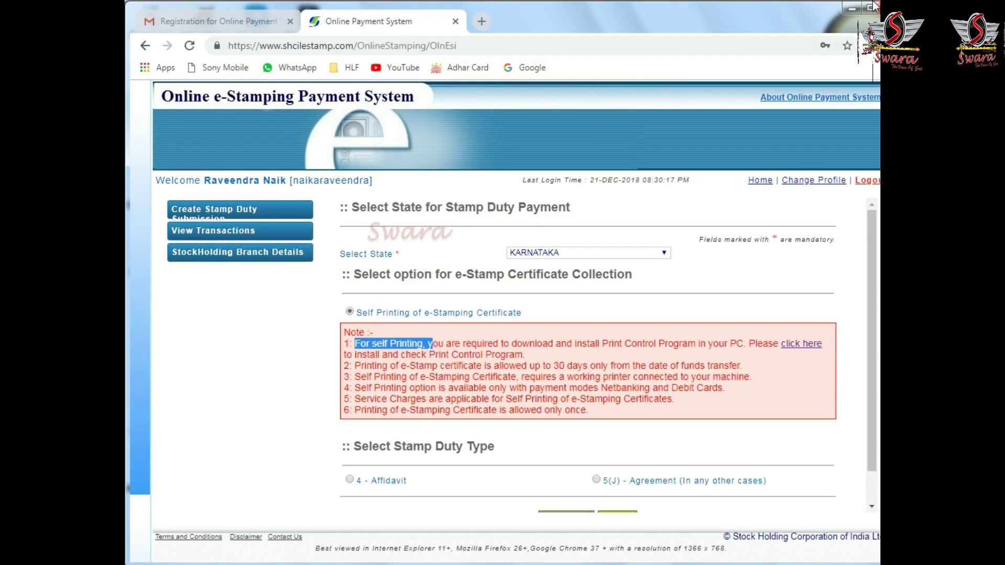
Choose 4 - Affidavit as the stamp duty type and proceed to the online submission form.
{"action": "scroll", "coordinate": [423, 225], "scroll_direction": "down", "scroll_amount": 1}
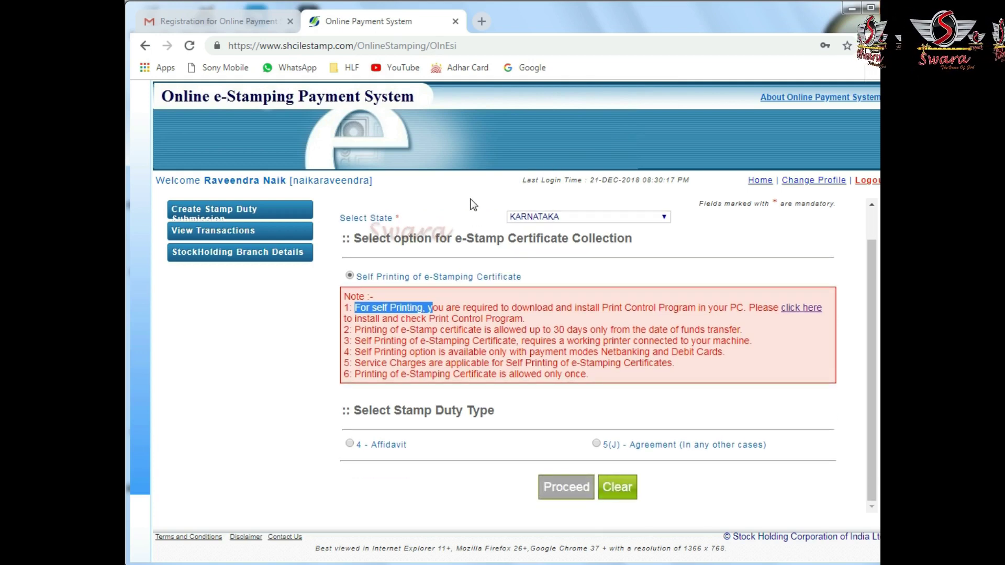
{"action": "left_click", "coordinate": [350, 444]}
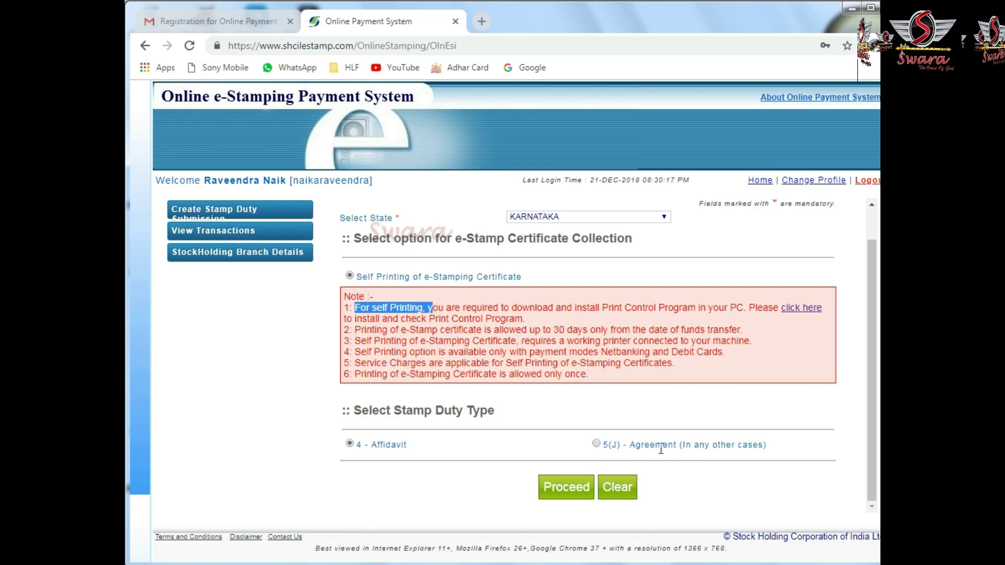
{"action": "left_click_drag", "start_coordinate": [369, 444], "coordinate": [407, 444]}
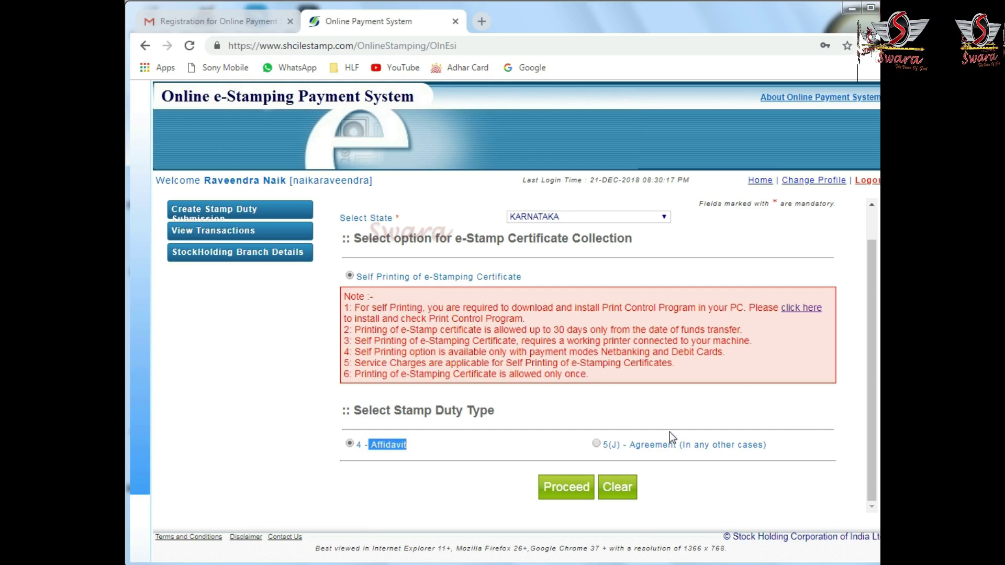
{"action": "left_click_drag", "start_coordinate": [632, 445], "coordinate": [705, 446]}
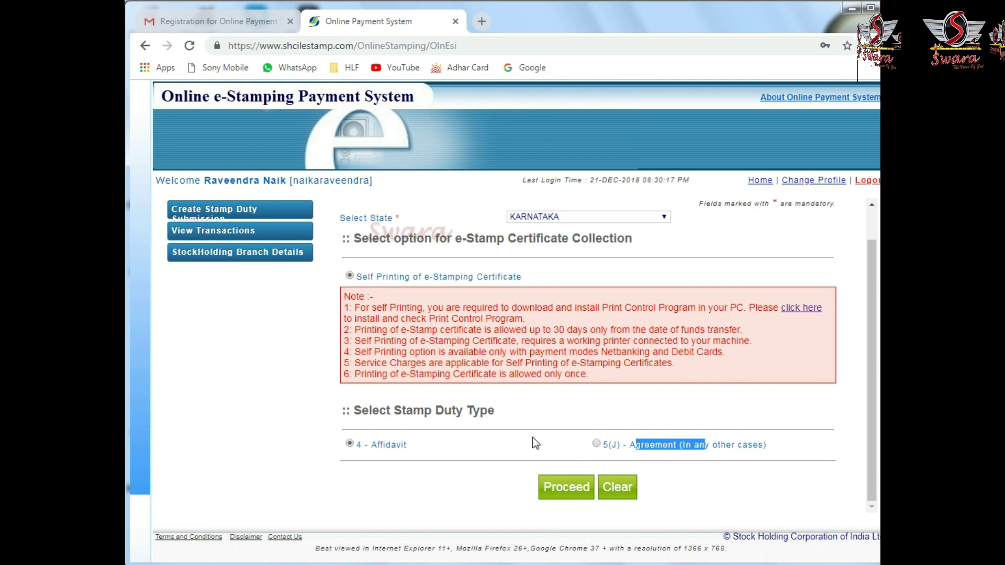
{"action": "left_click", "coordinate": [560, 489]}
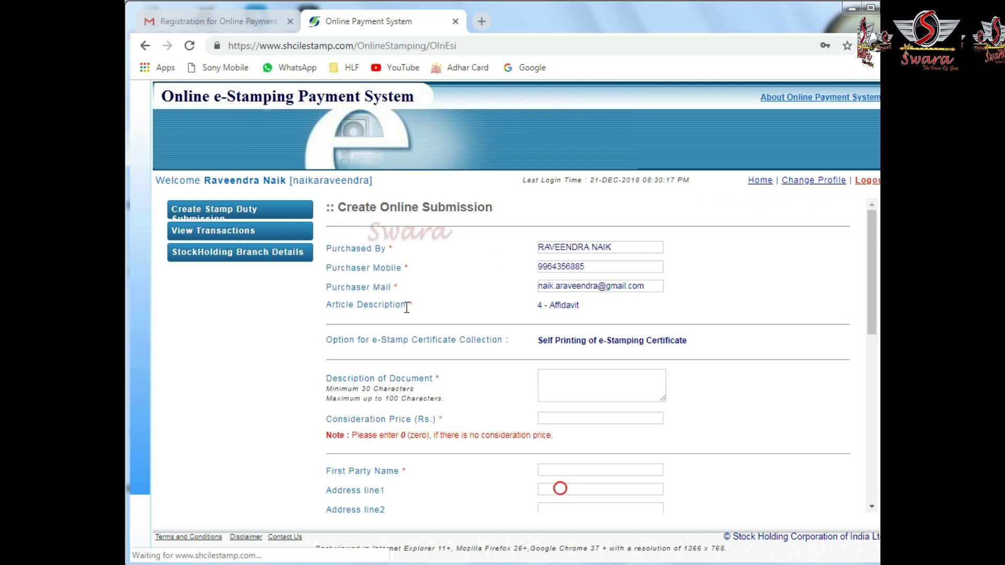
Review the document description's length requirement and set the consideration price to 0.
{"action": "scroll", "coordinate": [410, 309], "scroll_direction": "down", "scroll_amount": 1}
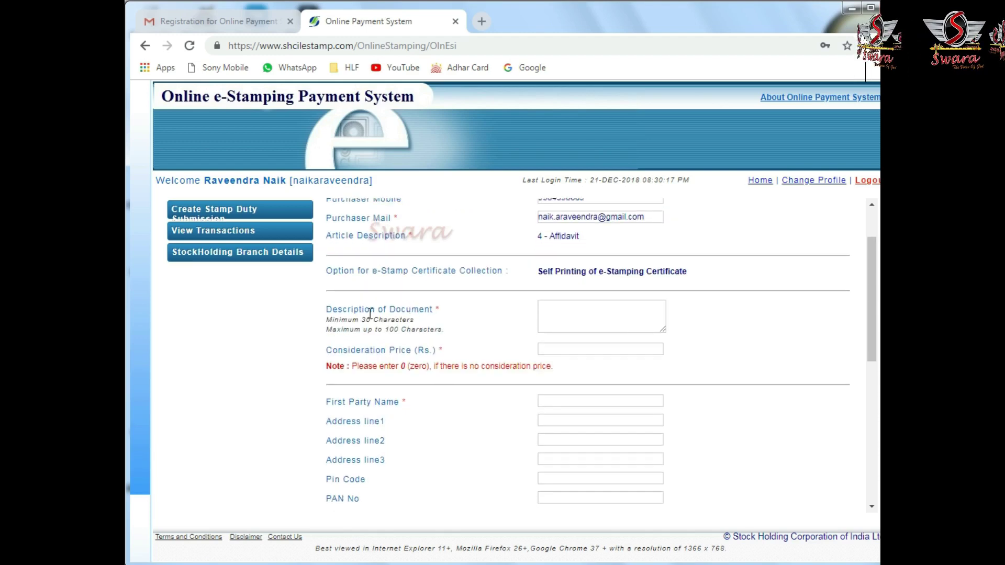
{"action": "left_click", "coordinate": [558, 311]}
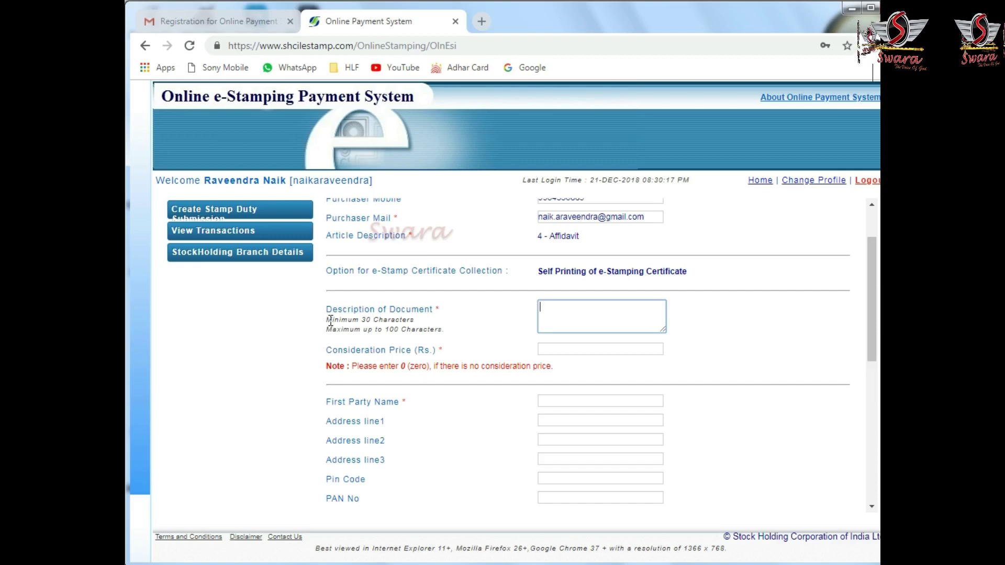
{"action": "triple_click", "coordinate": [330, 321]}
{"action": "left_click", "coordinate": [492, 320]}
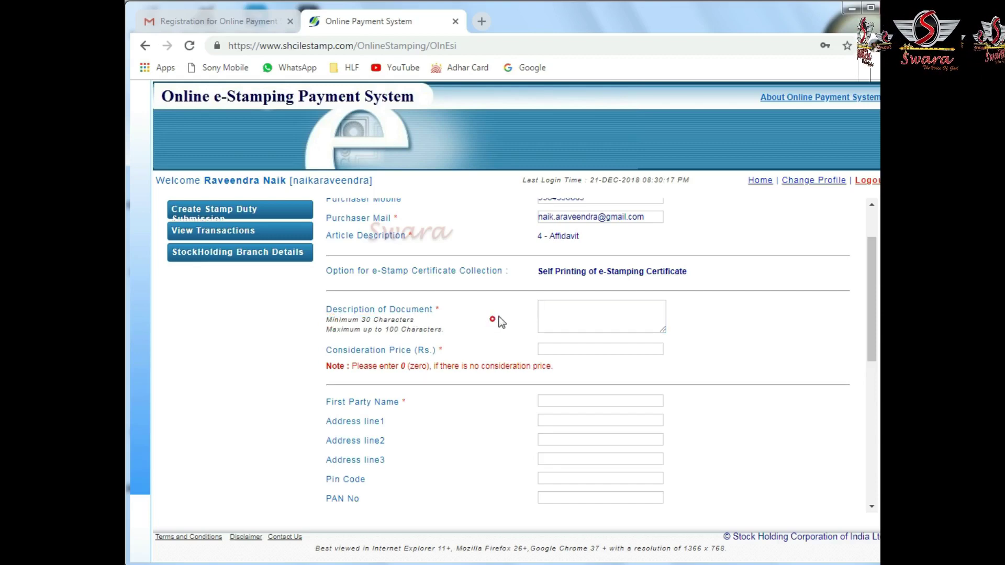
{"action": "scroll", "coordinate": [499, 317], "scroll_direction": "down", "scroll_amount": 1}
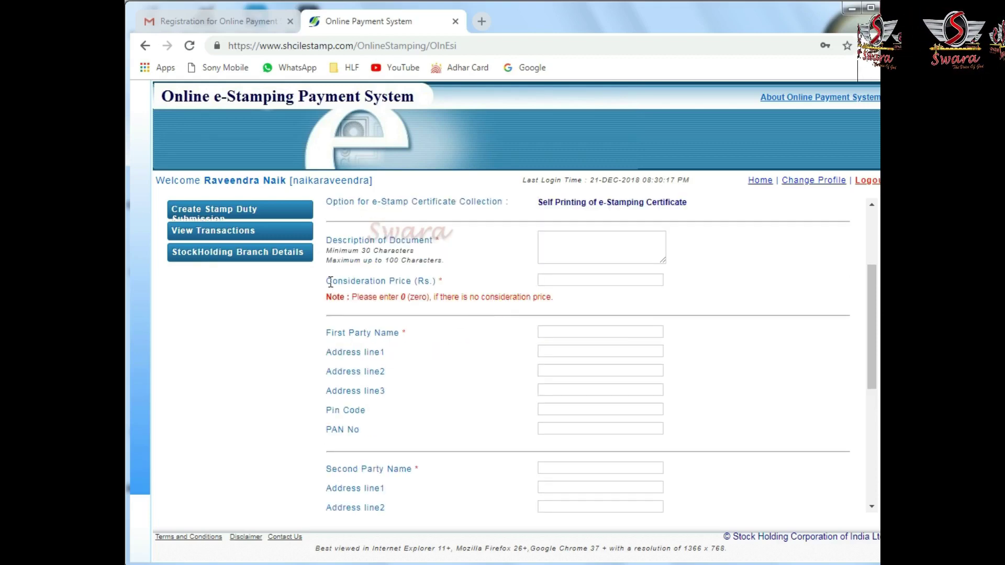
{"action": "left_click", "coordinate": [559, 282]}
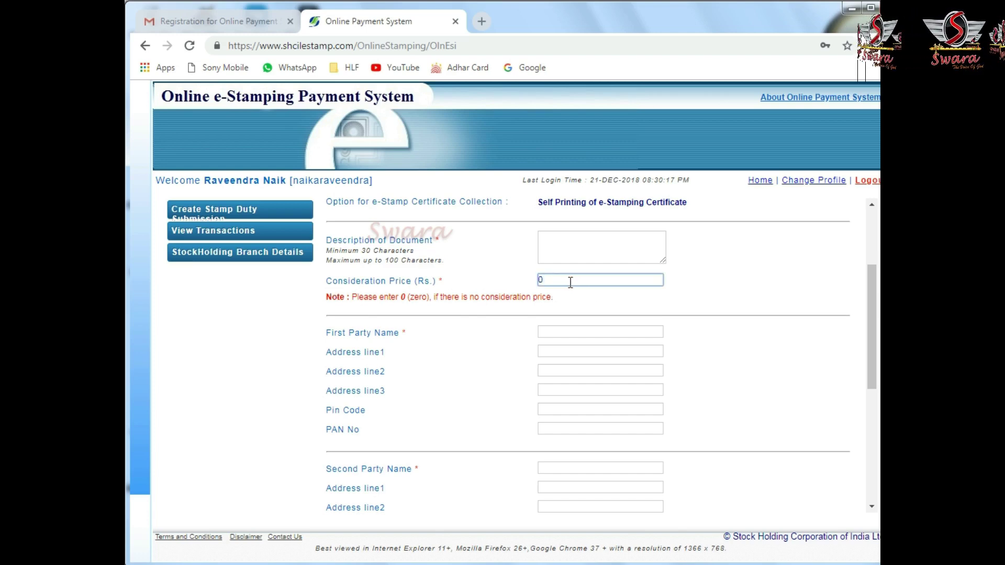
{"action": "left_click", "coordinate": [715, 291]}
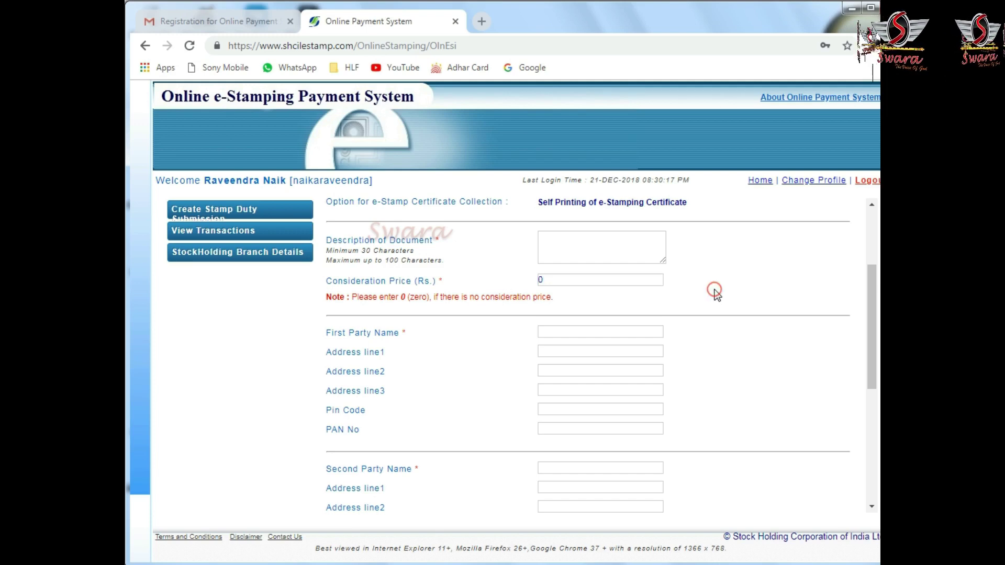
Review the name, address, pin code and PAN fields for the first and second parties.
{"action": "scroll", "coordinate": [717, 296], "scroll_direction": "down", "scroll_amount": 1}
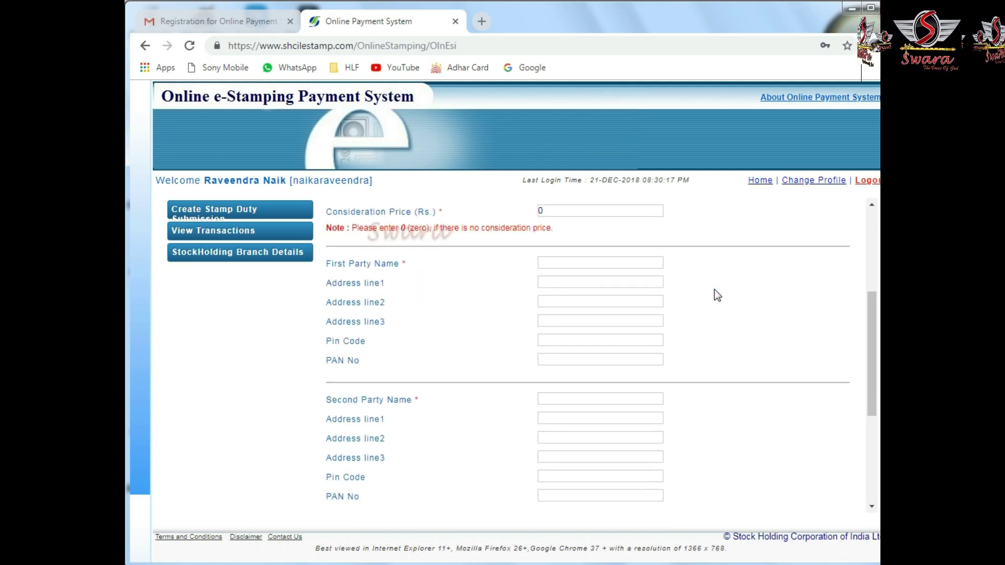
{"action": "left_click", "coordinate": [550, 264]}
{"action": "left_click", "coordinate": [550, 279]}
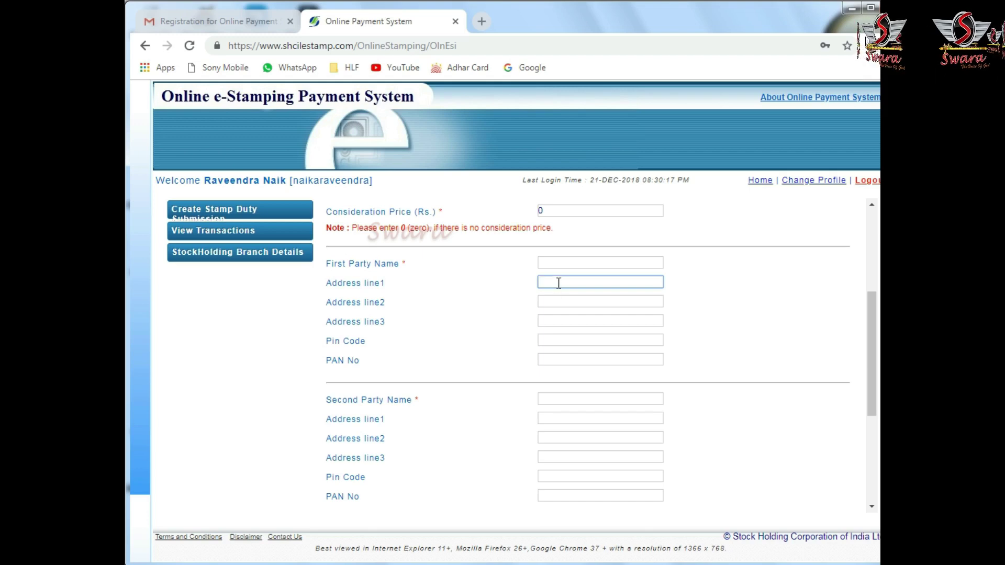
{"action": "left_click", "coordinate": [710, 284]}
{"action": "scroll", "coordinate": [711, 284], "scroll_direction": "down", "scroll_amount": 1}
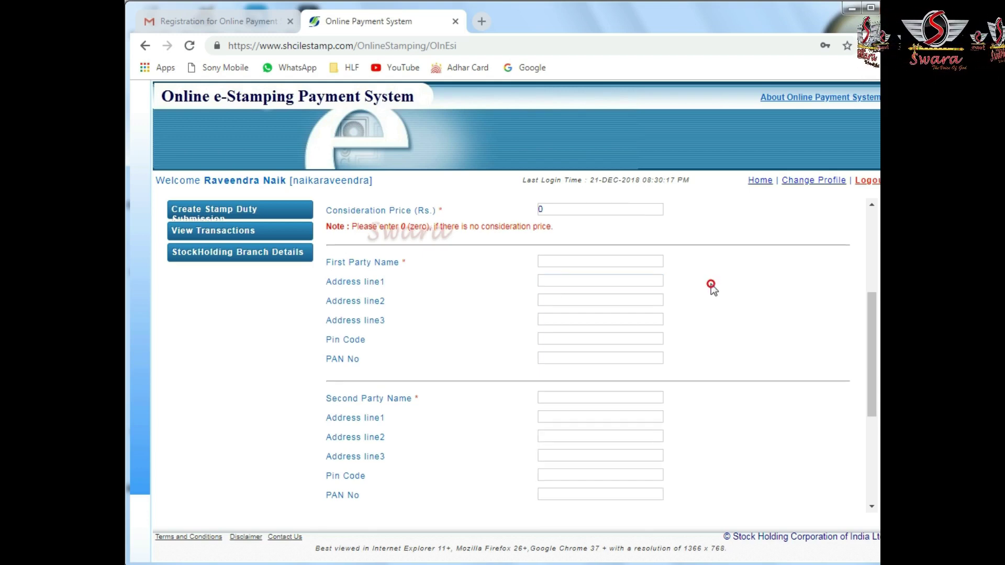
{"action": "left_click", "coordinate": [555, 331]}
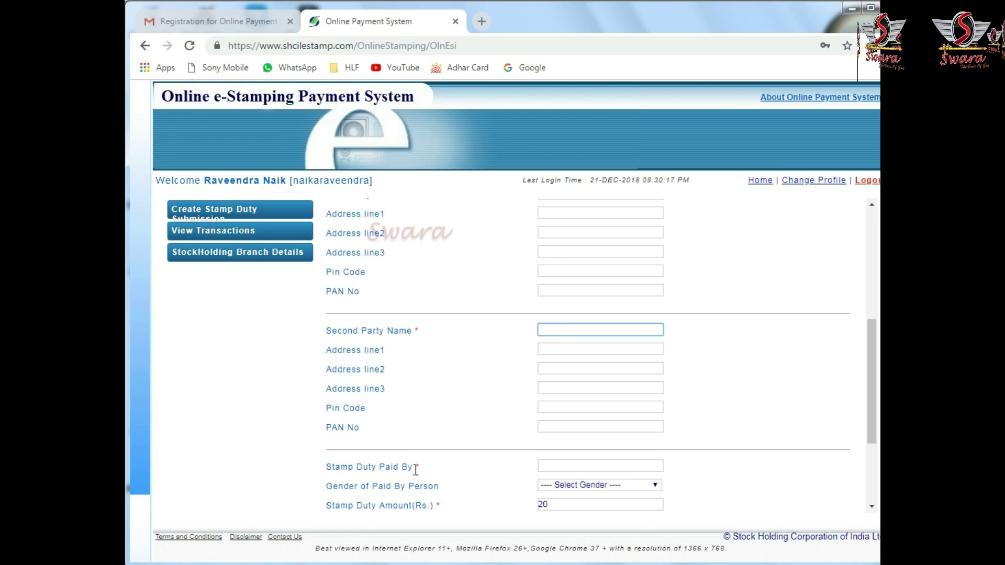
Set the paying person's gender to Male and the payment mode to Debit Cards (VISA / MASTER / RuPay), and check the applicable charges.
{"action": "left_click", "coordinate": [547, 463]}
{"action": "scroll", "coordinate": [547, 464], "scroll_direction": "down", "scroll_amount": 1}
{"action": "left_click", "coordinate": [547, 463]}
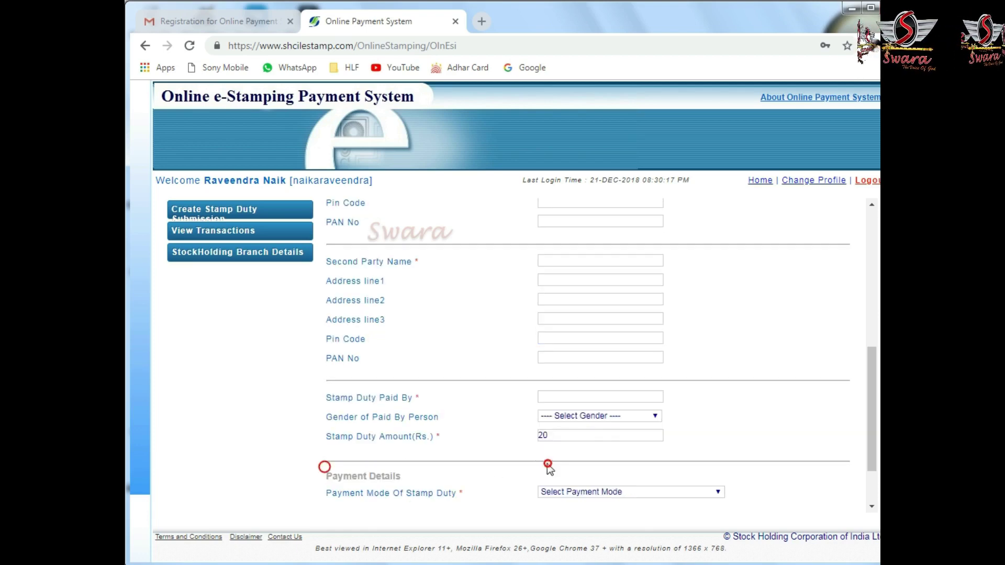
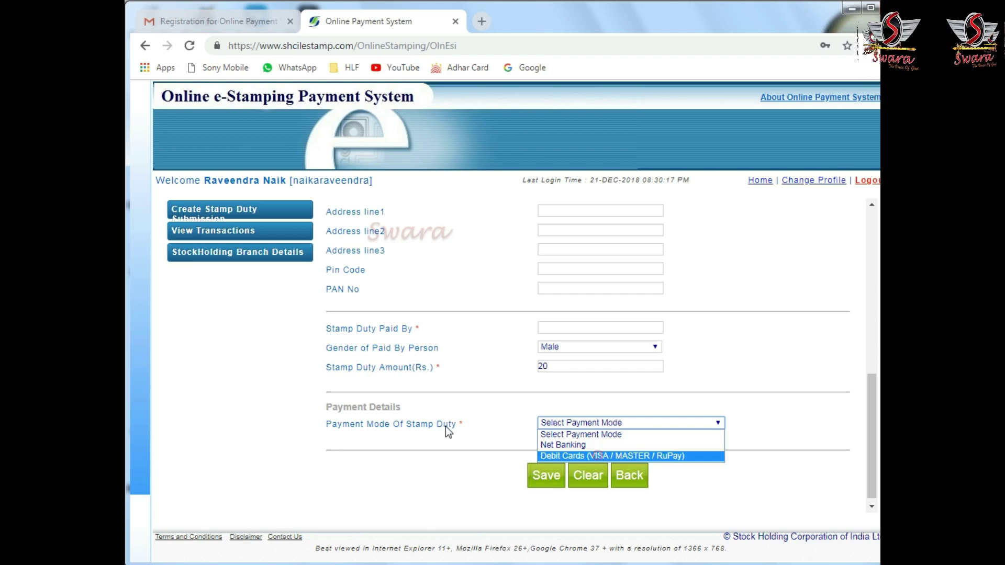
{"action": "left_click", "coordinate": [678, 457]}
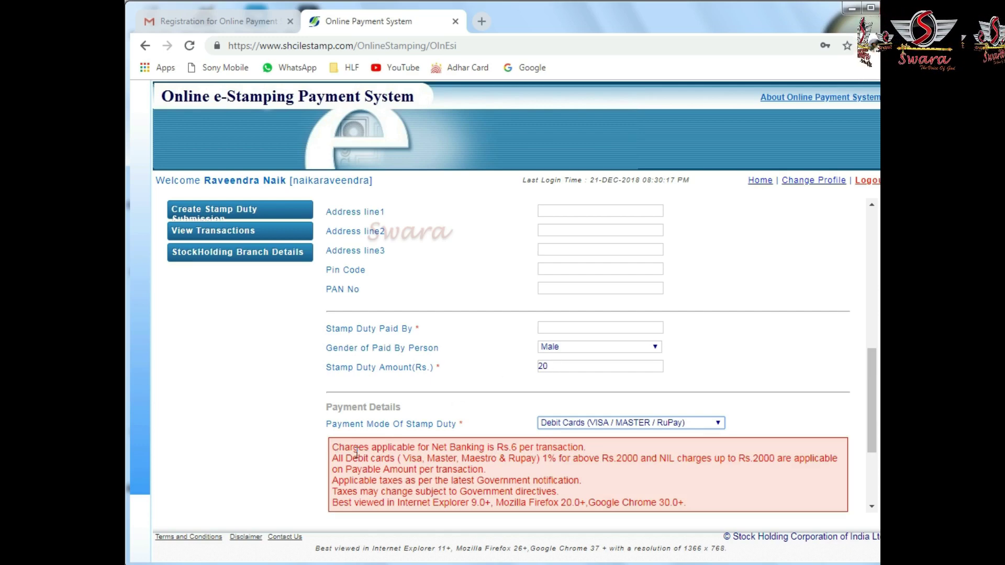
{"action": "left_click_drag", "start_coordinate": [510, 447], "coordinate": [584, 447]}
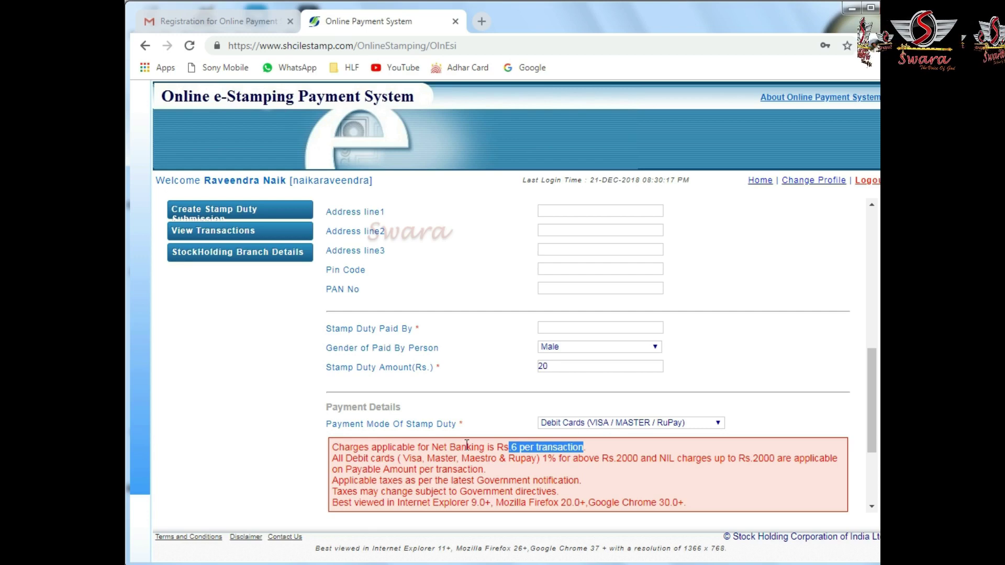
{"action": "left_click_drag", "start_coordinate": [333, 461], "coordinate": [467, 462]}
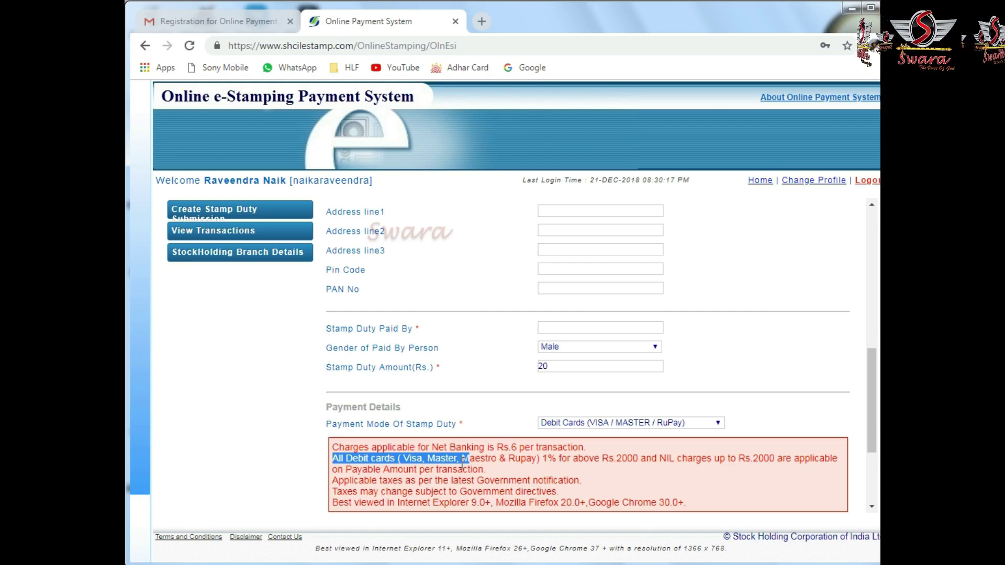
Switch the stamp duty payment mode to Net Banking and back to Debit Cards (VISA / MASTER / RuPay).
{"action": "left_click", "coordinate": [611, 422]}
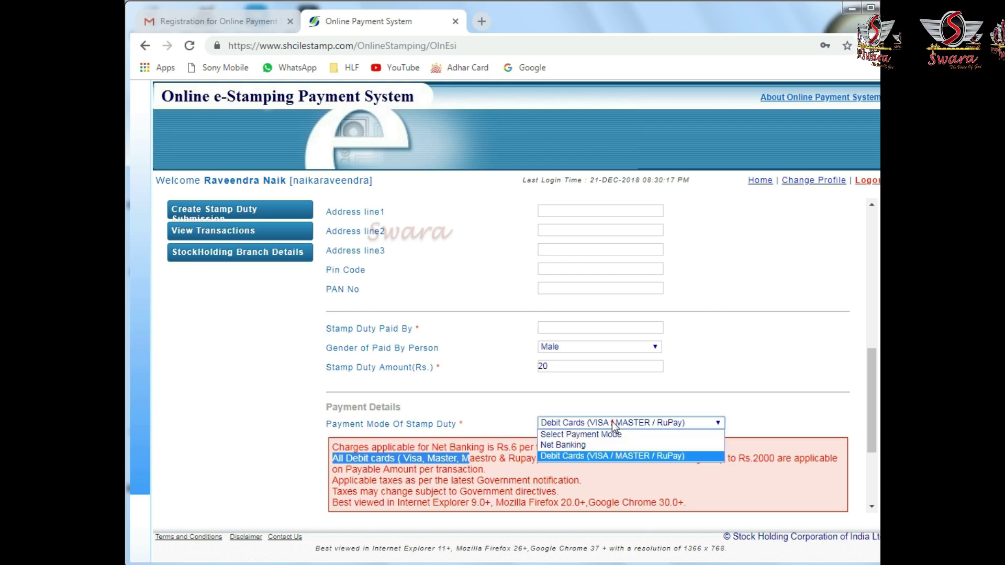
{"action": "left_click", "coordinate": [584, 444]}
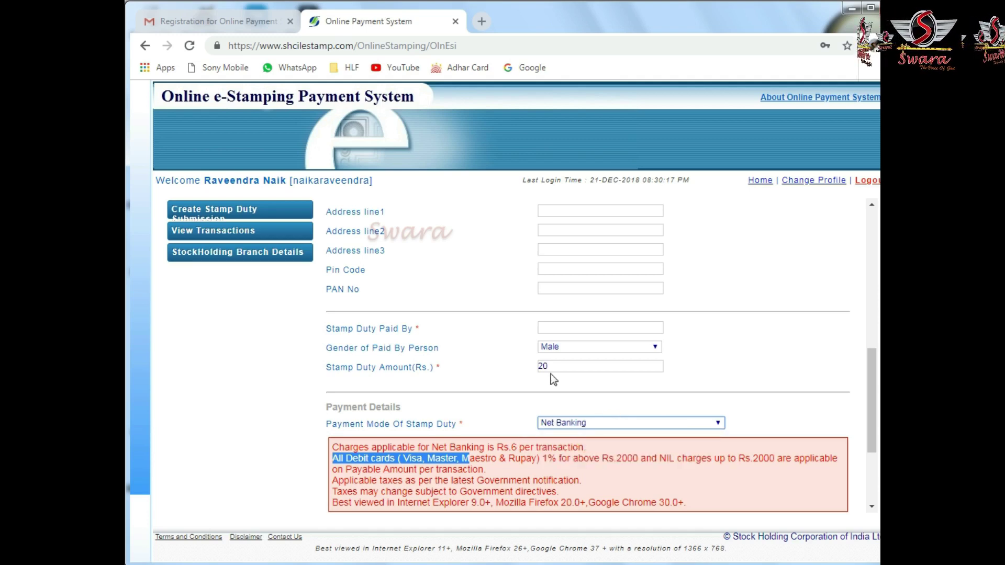
{"action": "left_click", "coordinate": [557, 429]}
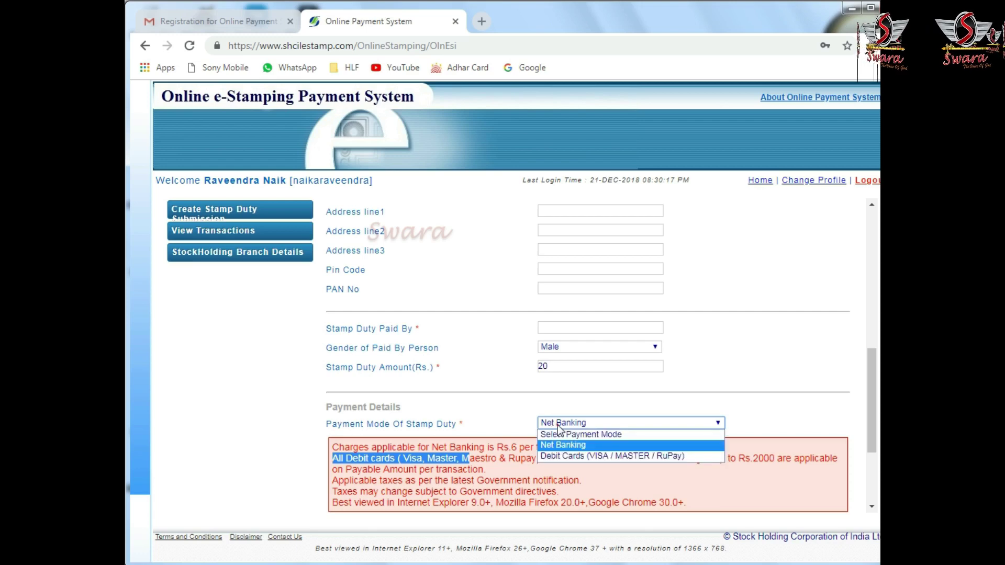
{"action": "left_click", "coordinate": [557, 454]}
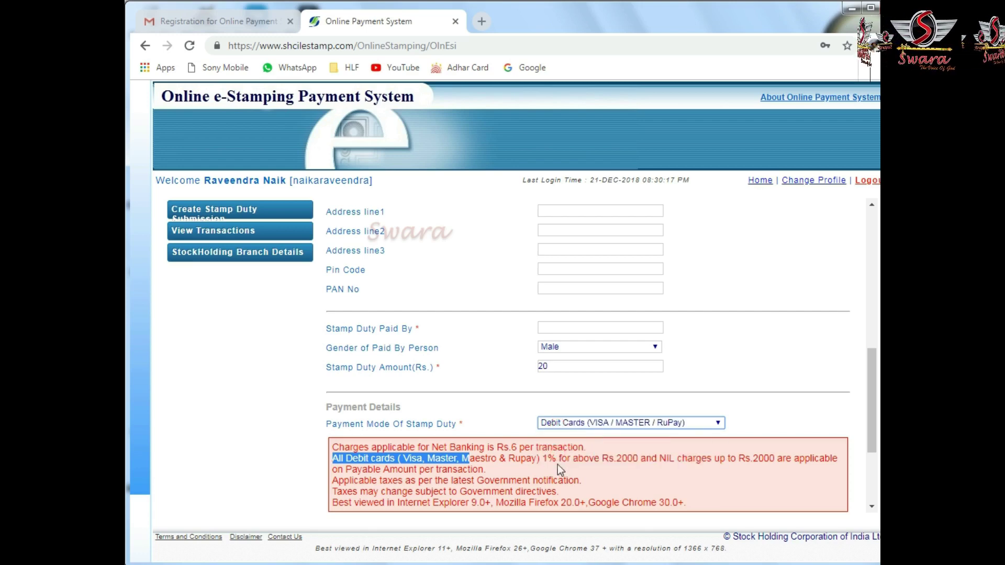
Enter ADRESS CHANGE FOR ADHAR CARD as the description of the document.
{"action": "scroll", "coordinate": [534, 451], "scroll_direction": "up", "scroll_amount": 10}
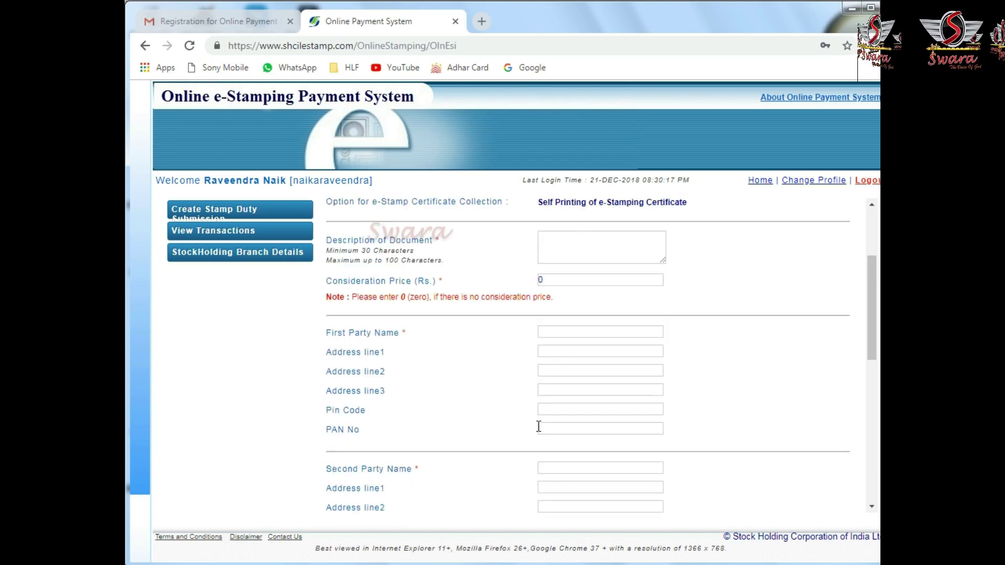
{"action": "left_click", "coordinate": [563, 383]}
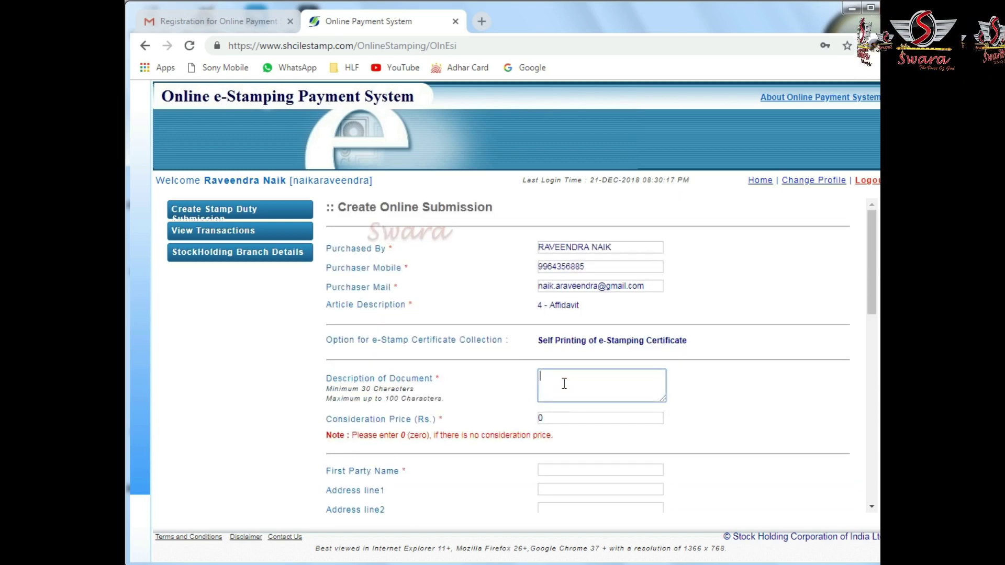
{"action": "type", "text": "ADRESS "}
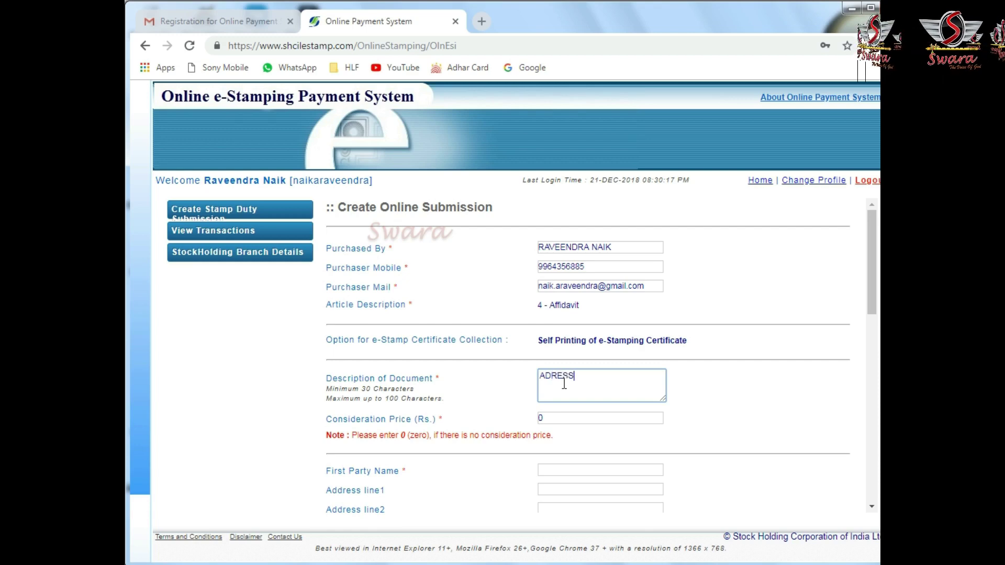
{"action": "type", "text": "CHAN"}
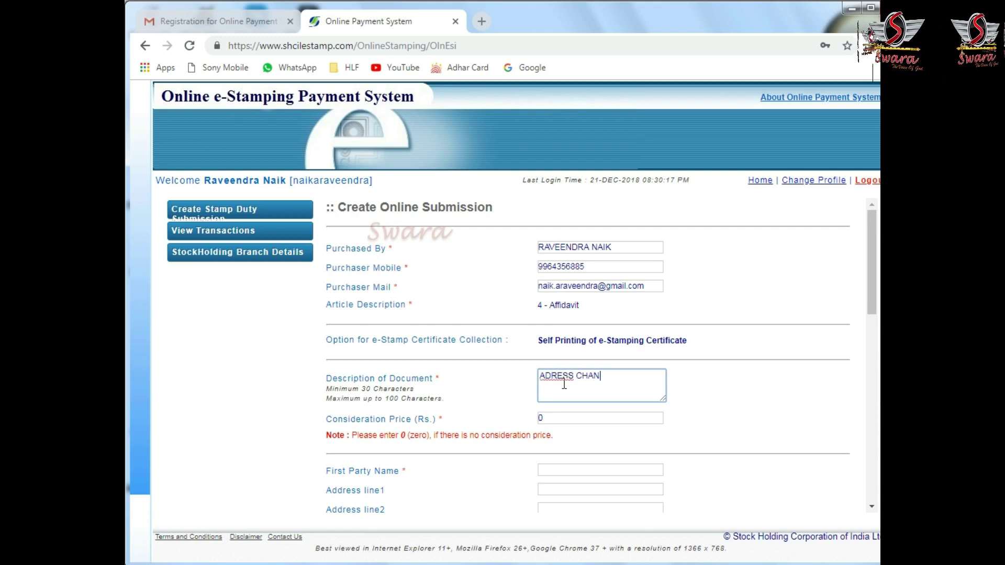
{"action": "type", "text": "GE FOR"}
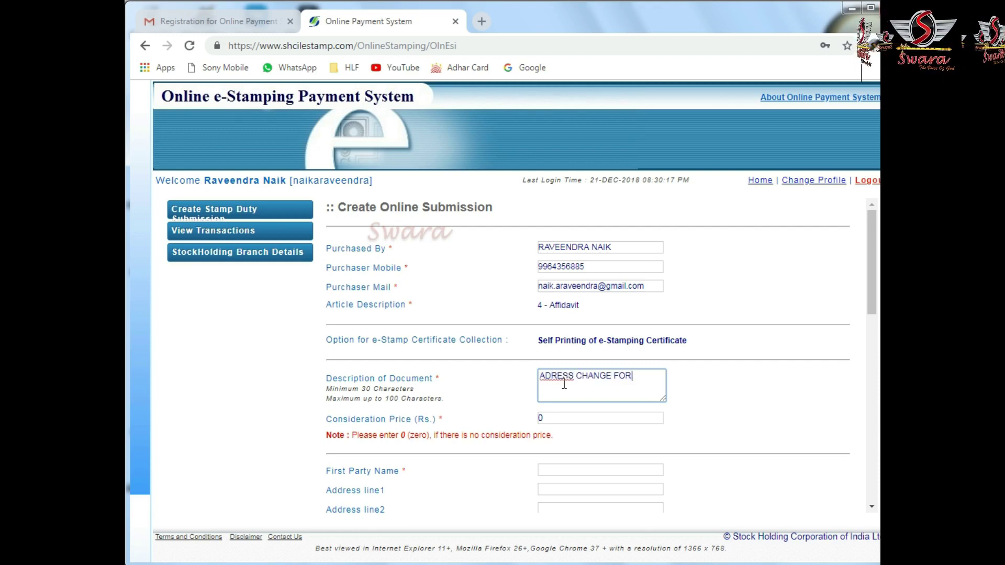
{"action": "type", "text": " ADH"}
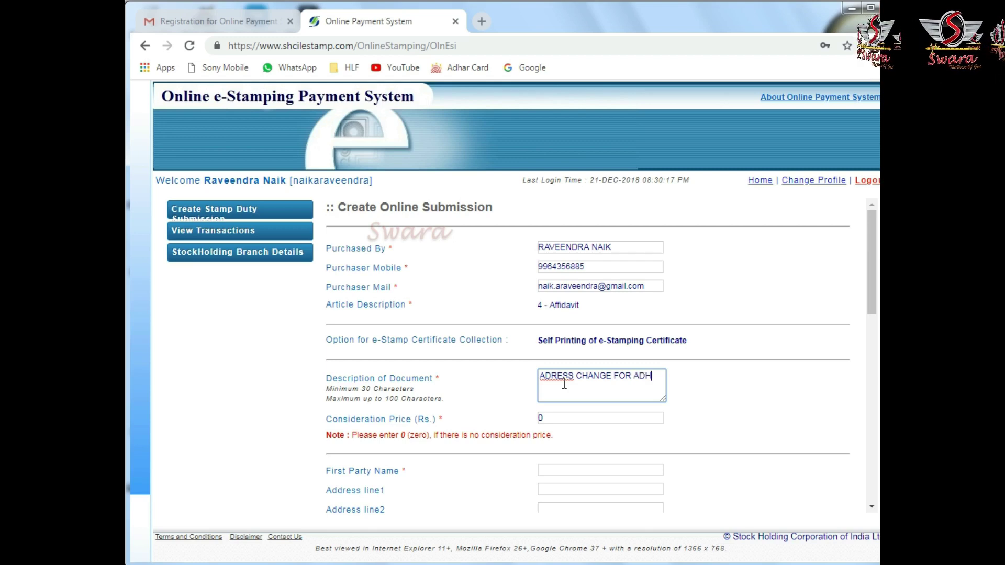
{"action": "type", "text": "AR CARD"}
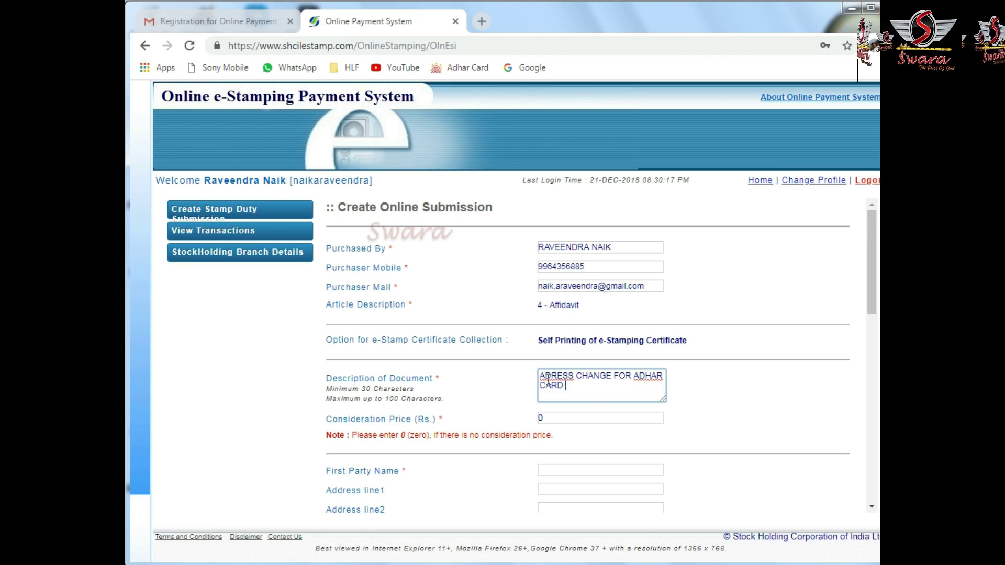
Extend the description of the document to ADRESS AND NAME CHANGE FOR ADHAR CARD.
{"action": "left_click", "coordinate": [574, 376]}
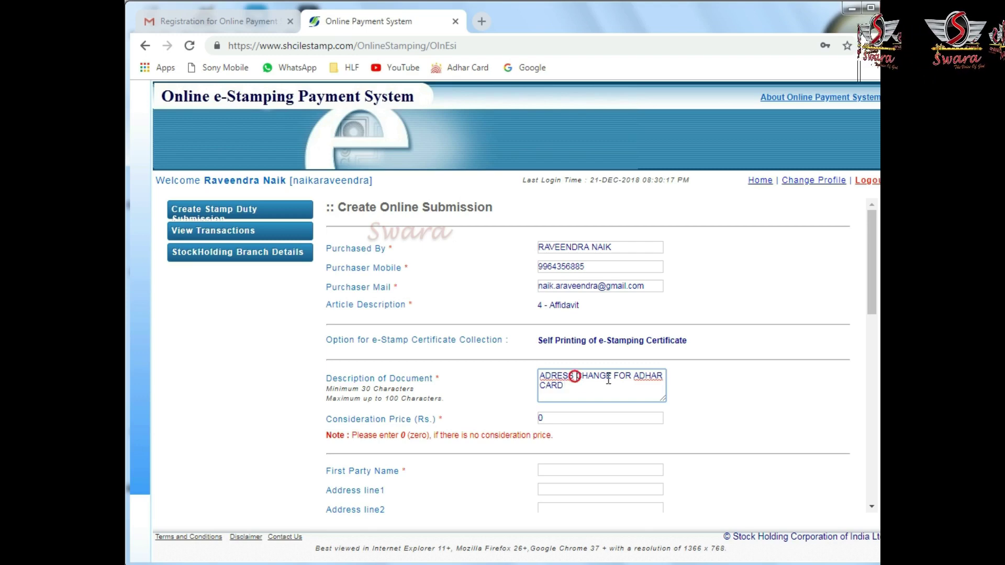
{"action": "type", "text": "AND NAME"}
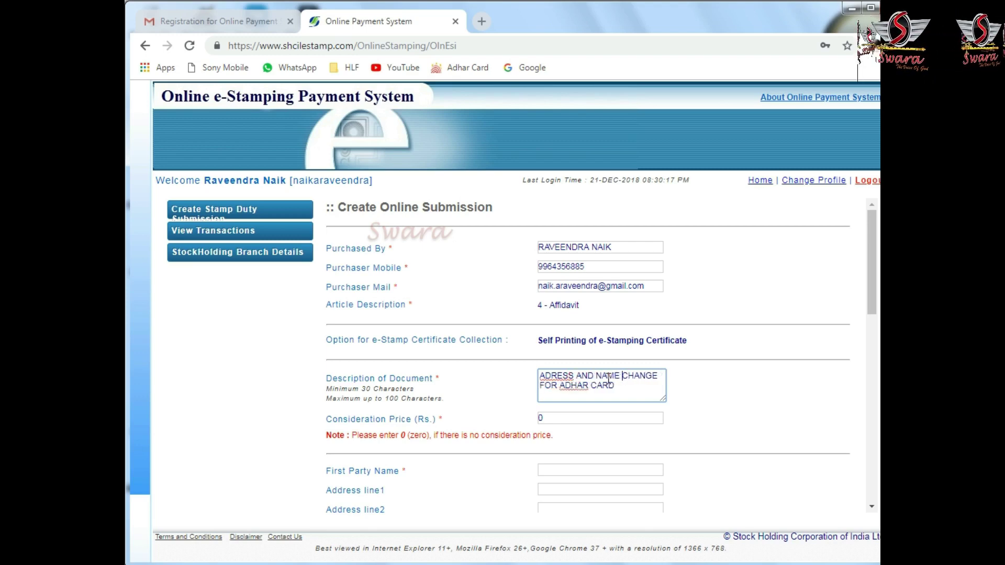
{"action": "left_click", "coordinate": [485, 399]}
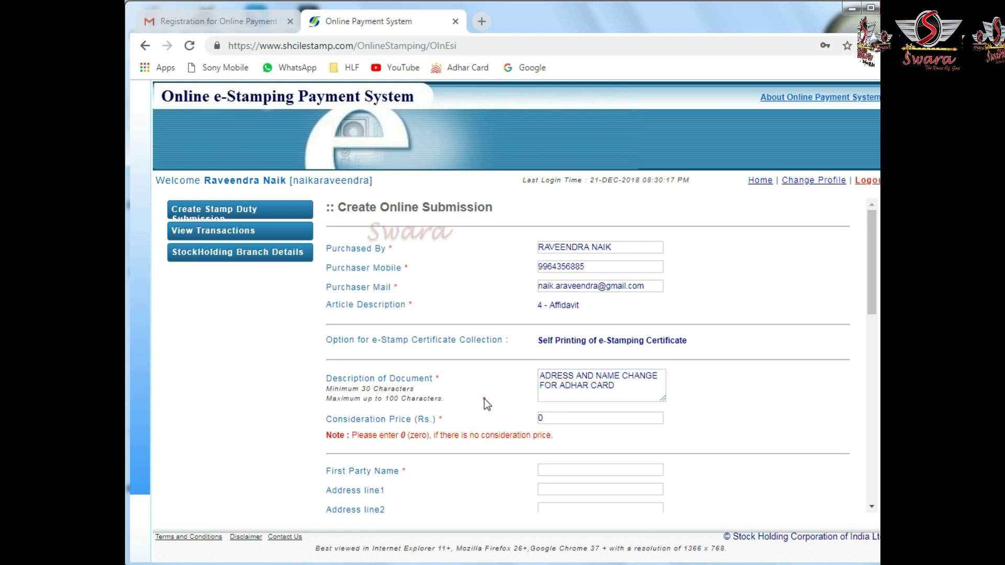
Enter SWARA as the first party name and ON YOUTUBE as the second party name.
{"action": "scroll", "coordinate": [491, 398], "scroll_direction": "down", "scroll_amount": 2}
{"action": "left_click", "coordinate": [603, 401]}
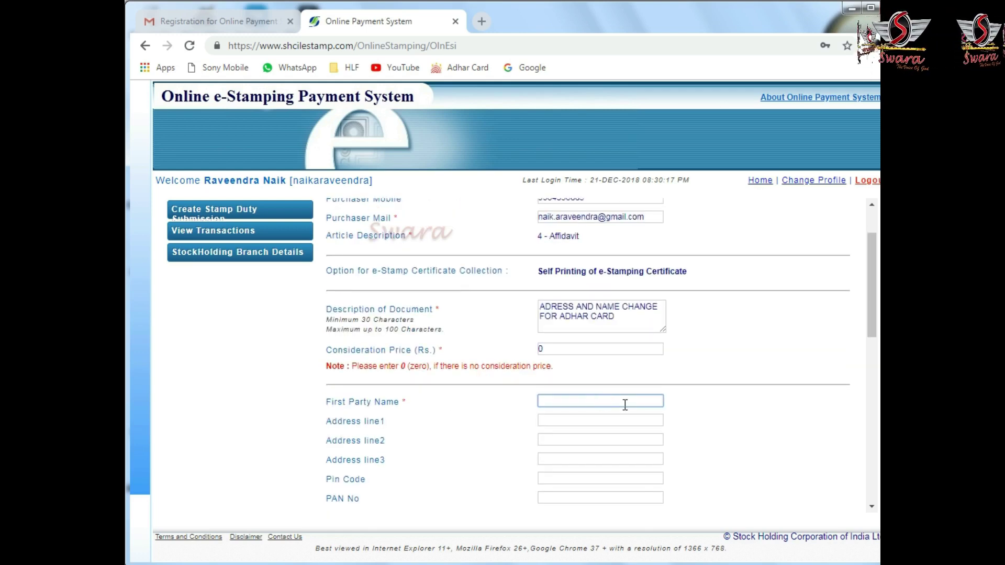
{"action": "type", "text": "SWARA"}
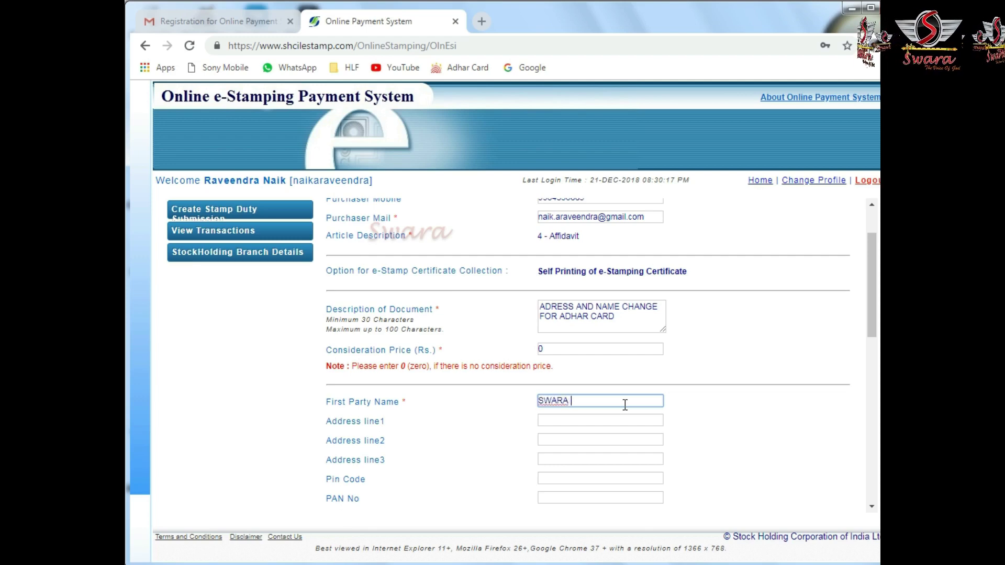
{"action": "left_click", "coordinate": [714, 397]}
{"action": "scroll", "coordinate": [713, 397], "scroll_direction": "down", "scroll_amount": 4}
{"action": "left_click", "coordinate": [584, 400]}
{"action": "type", "text": "ON "}
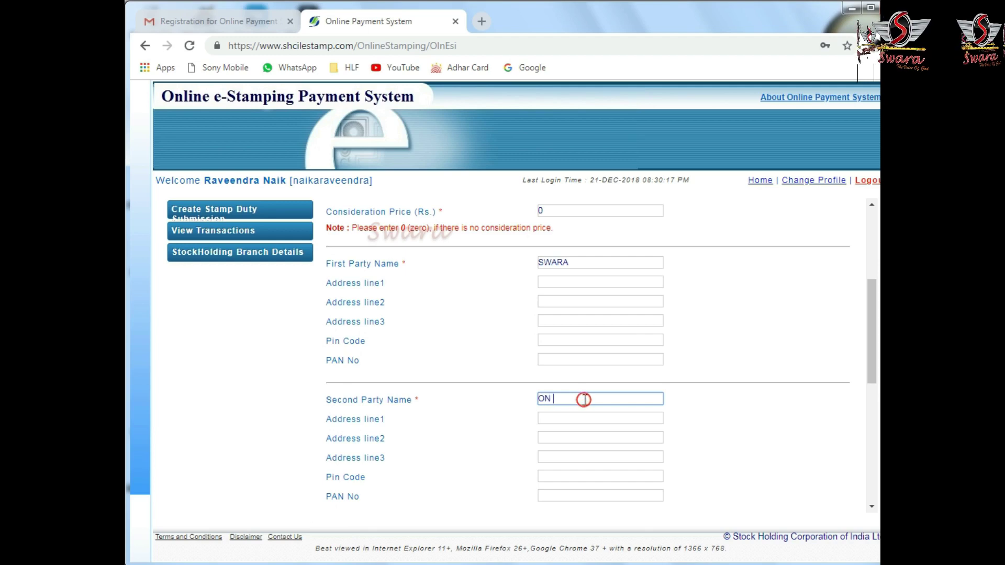
{"action": "type", "text": "YOUTUB"}
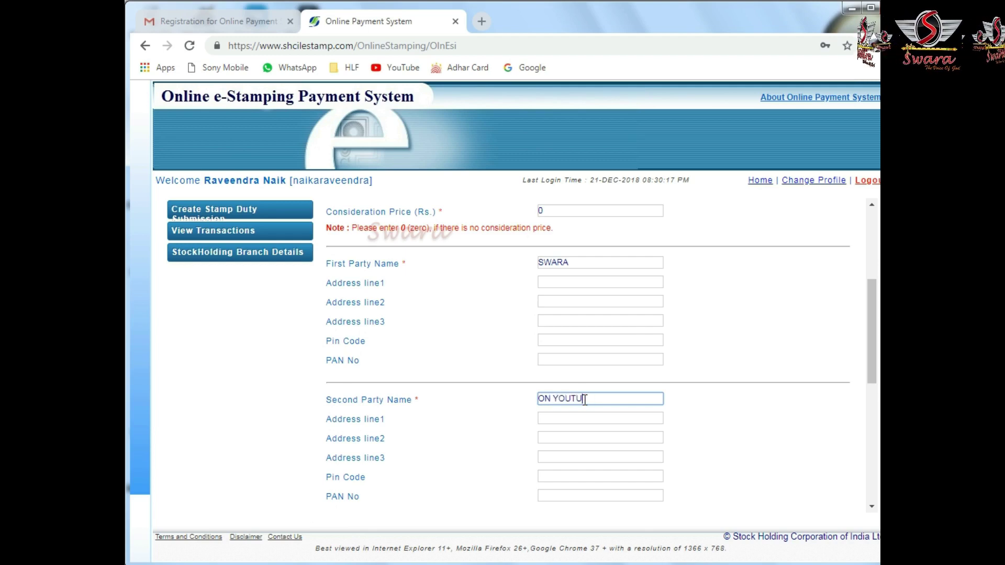
{"action": "type", "text": "E"}
{"action": "left_click", "coordinate": [469, 420]}
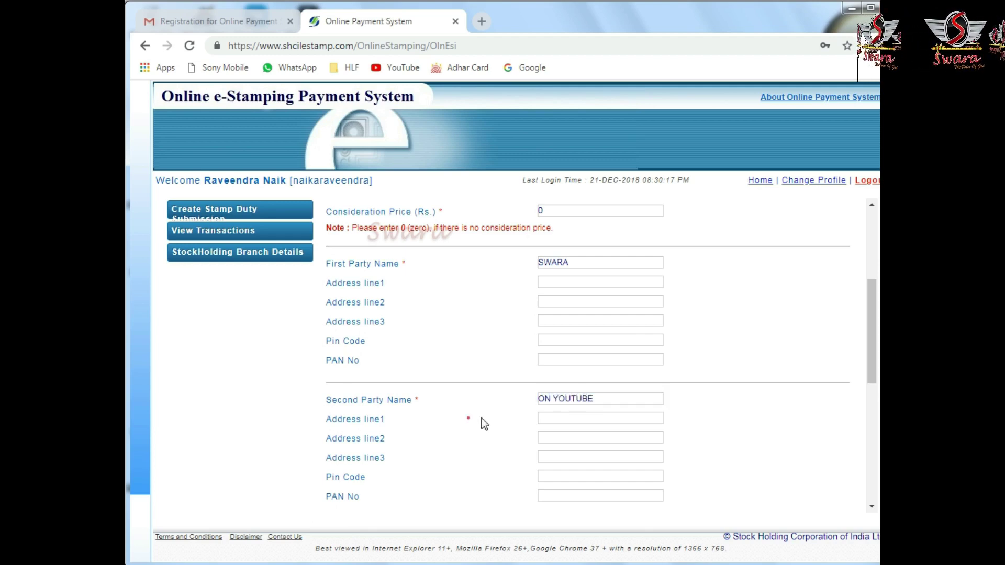
Enter SWARA as the party paying the stamp duty.
{"action": "scroll", "coordinate": [480, 421], "scroll_direction": "down", "scroll_amount": 4}
{"action": "left_click", "coordinate": [562, 325]}
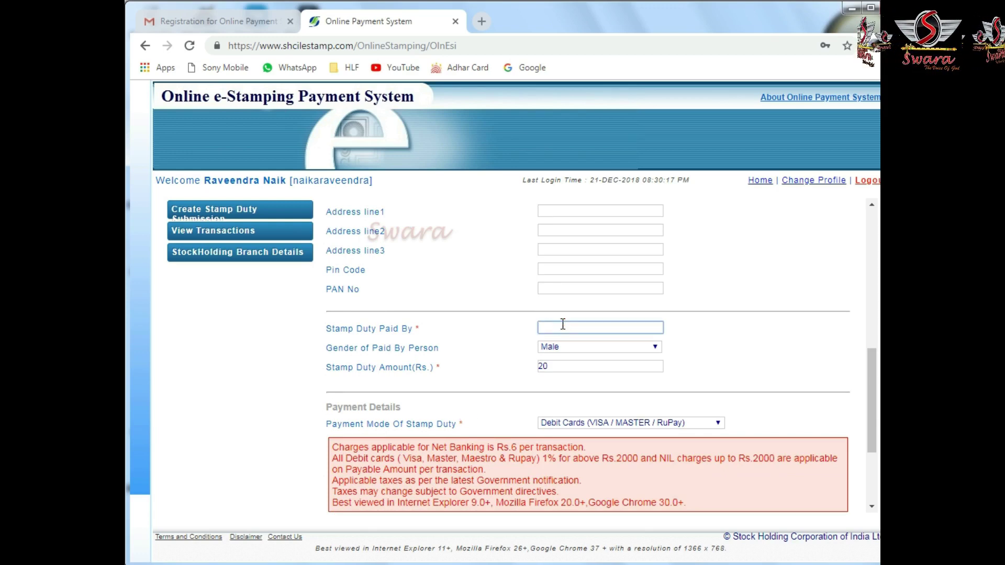
{"action": "type", "text": "SWARA"}
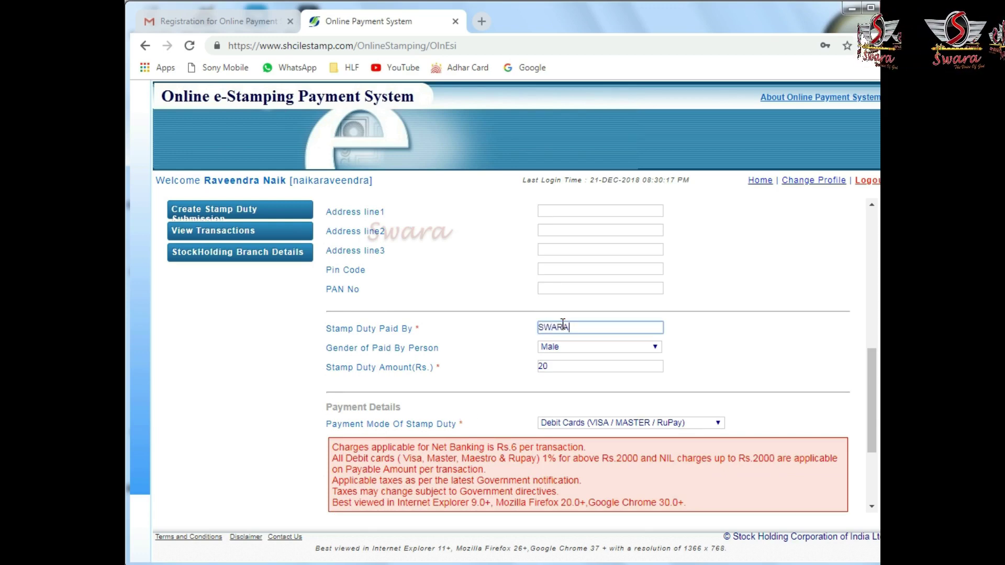
{"action": "left_click", "coordinate": [487, 361]}
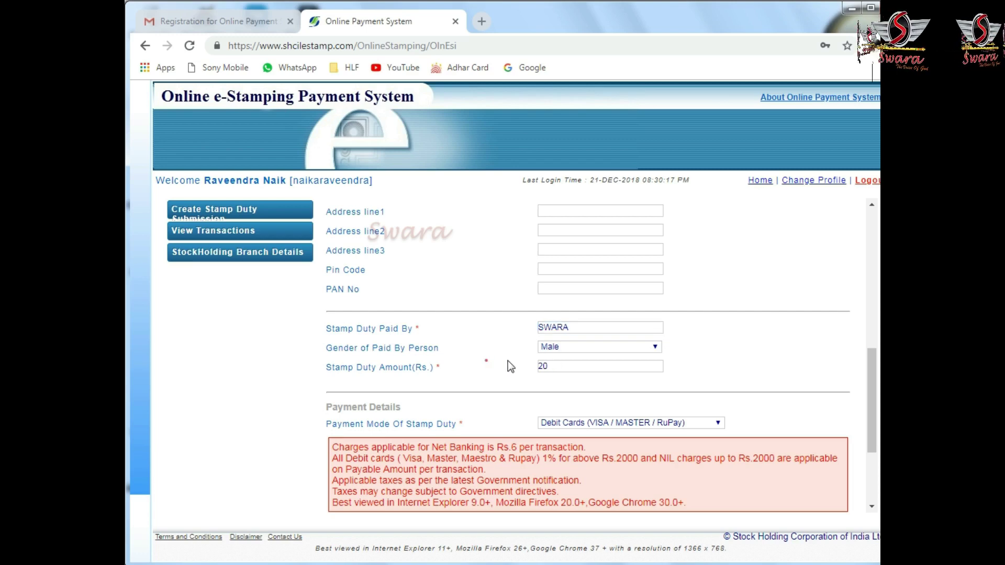
Fill in address line 1 with the city for both the first party and the second party.
{"action": "scroll", "coordinate": [508, 360], "scroll_direction": "down", "scroll_amount": 1}
{"action": "scroll", "coordinate": [510, 360], "scroll_direction": "up", "scroll_amount": 5}
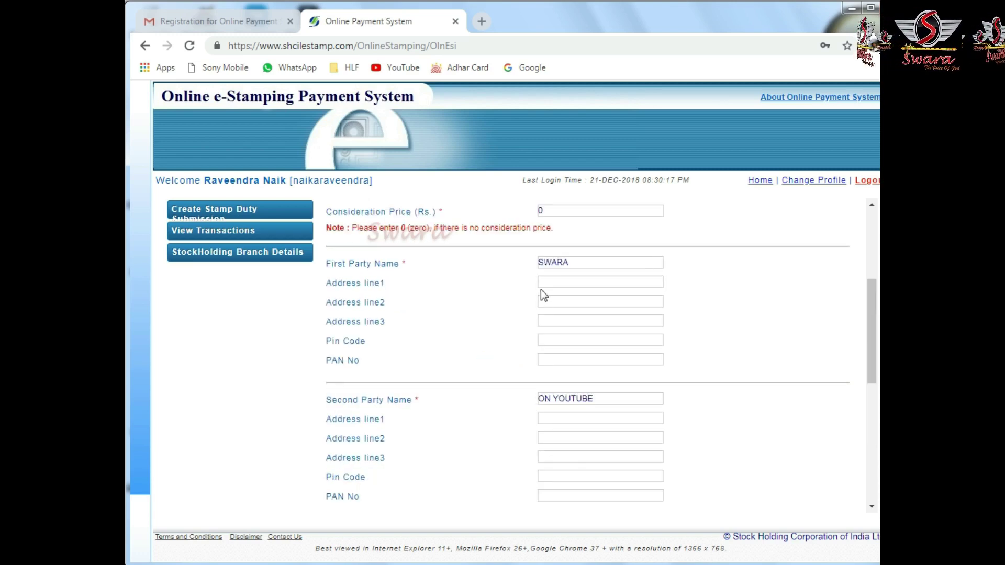
{"action": "scroll", "coordinate": [541, 293], "scroll_direction": "up", "scroll_amount": 2}
{"action": "scroll", "coordinate": [556, 359], "scroll_direction": "down", "scroll_amount": 1}
{"action": "left_click", "coordinate": [583, 347]}
{"action": "type", "text": "belgaum"}
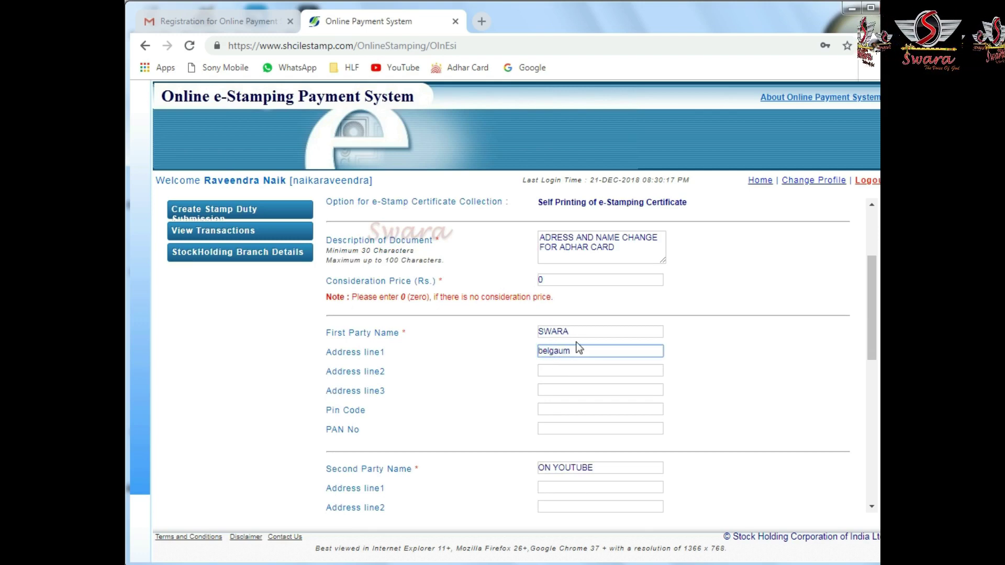
{"action": "scroll", "coordinate": [486, 377], "scroll_direction": "down", "scroll_amount": 2}
{"action": "left_click", "coordinate": [563, 350]}
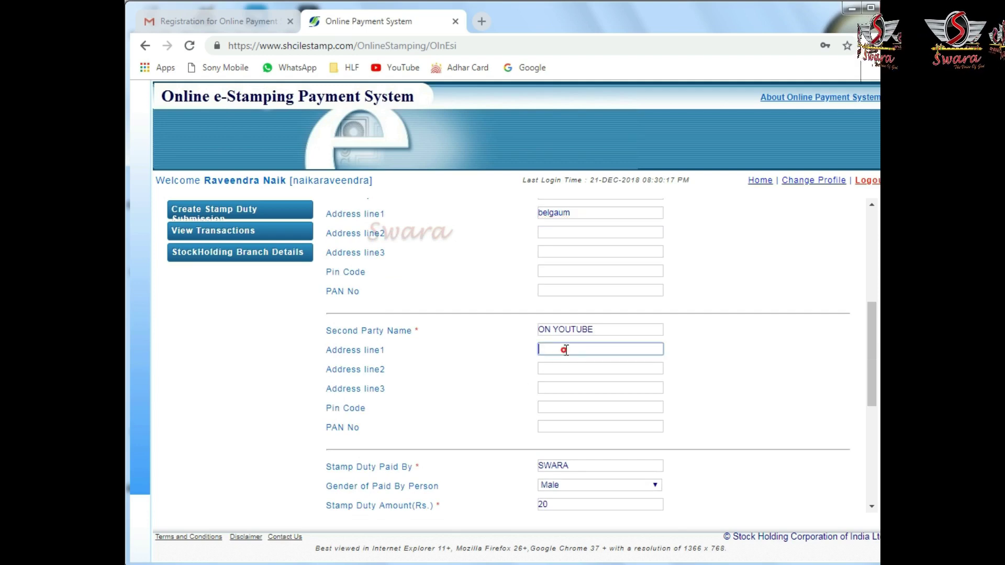
{"action": "type", "text": "Belgaum"}
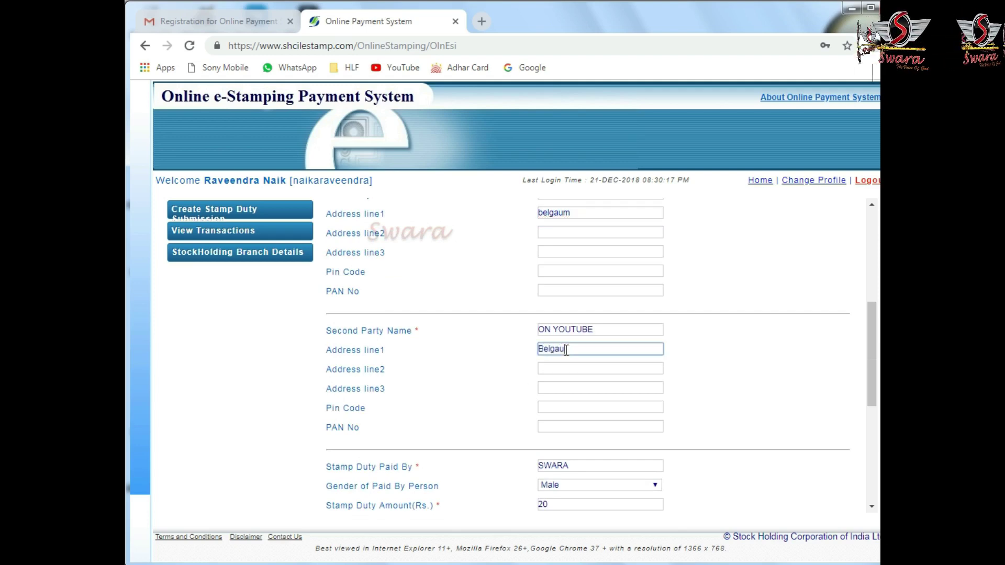
{"action": "left_click", "coordinate": [460, 385]}
Check the applicable charges and try Net Banking as the payment mode before returning it to Debit Cards (VISA / MASTER / RuPay).
{"action": "scroll", "coordinate": [466, 385], "scroll_direction": "down", "scroll_amount": 3}
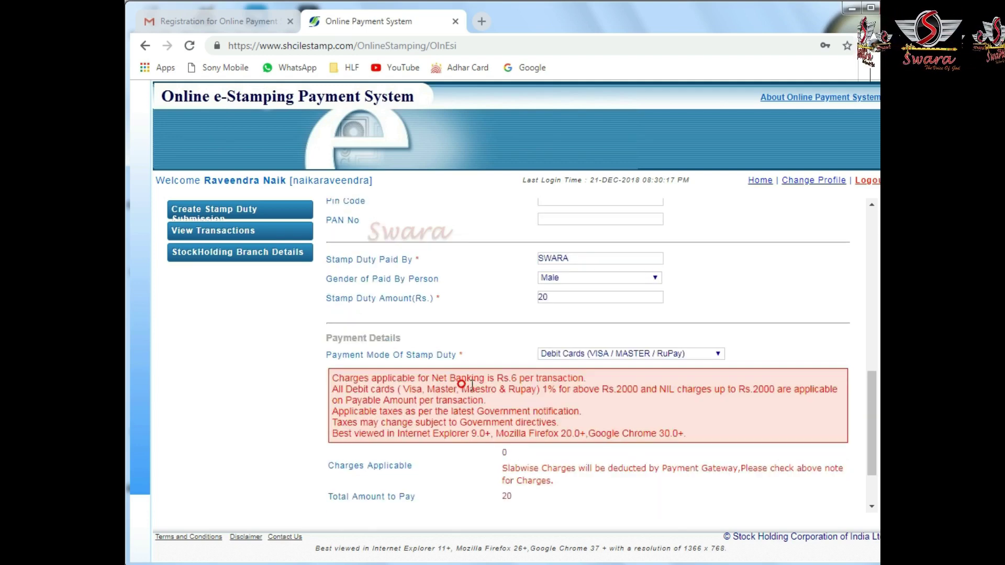
{"action": "scroll", "coordinate": [472, 385], "scroll_direction": "down", "scroll_amount": 2}
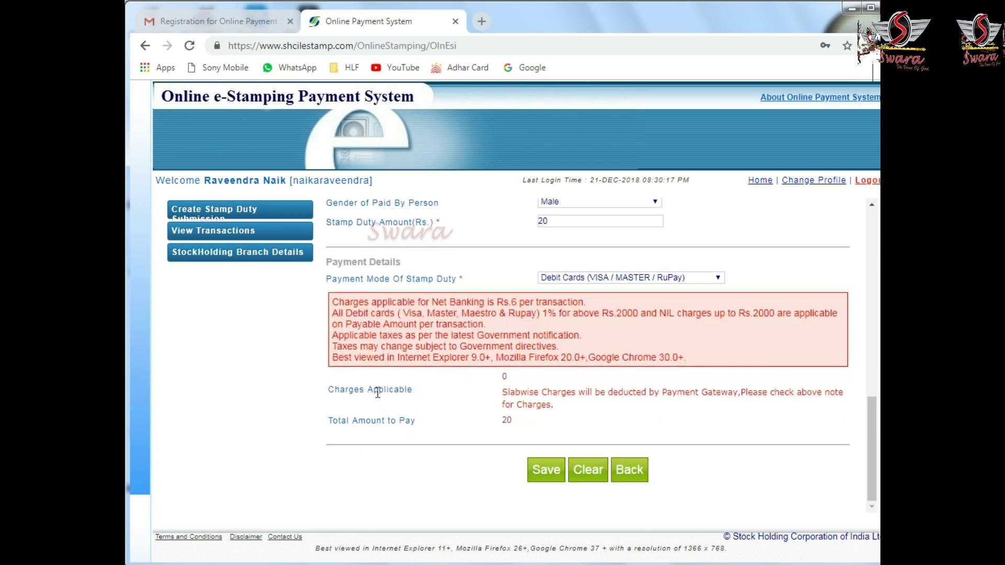
{"action": "left_click_drag", "start_coordinate": [501, 375], "coordinate": [502, 358]}
{"action": "left_click", "coordinate": [512, 378]}
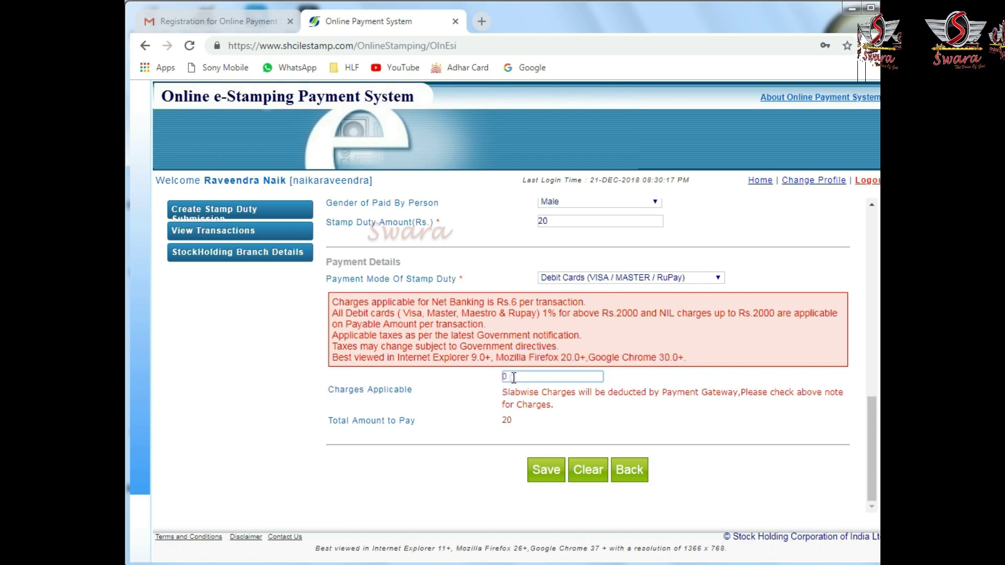
{"action": "left_click", "coordinate": [609, 277]}
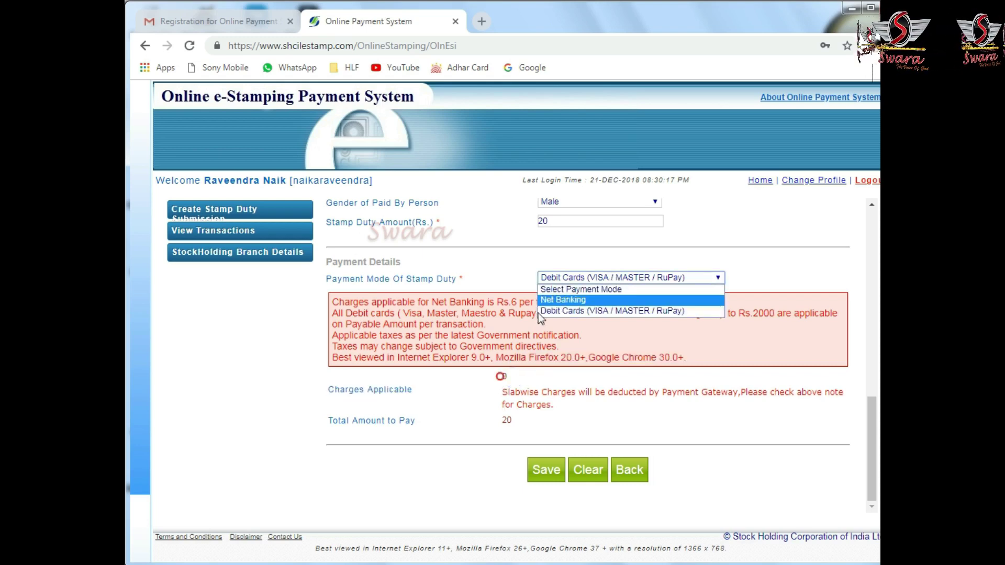
{"action": "left_click", "coordinate": [585, 299]}
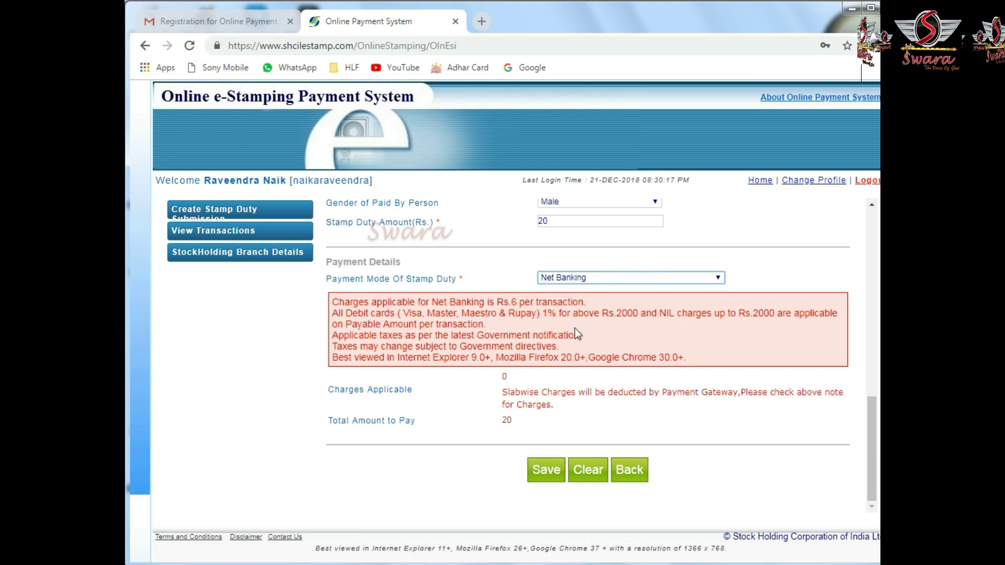
{"action": "left_click", "coordinate": [601, 279]}
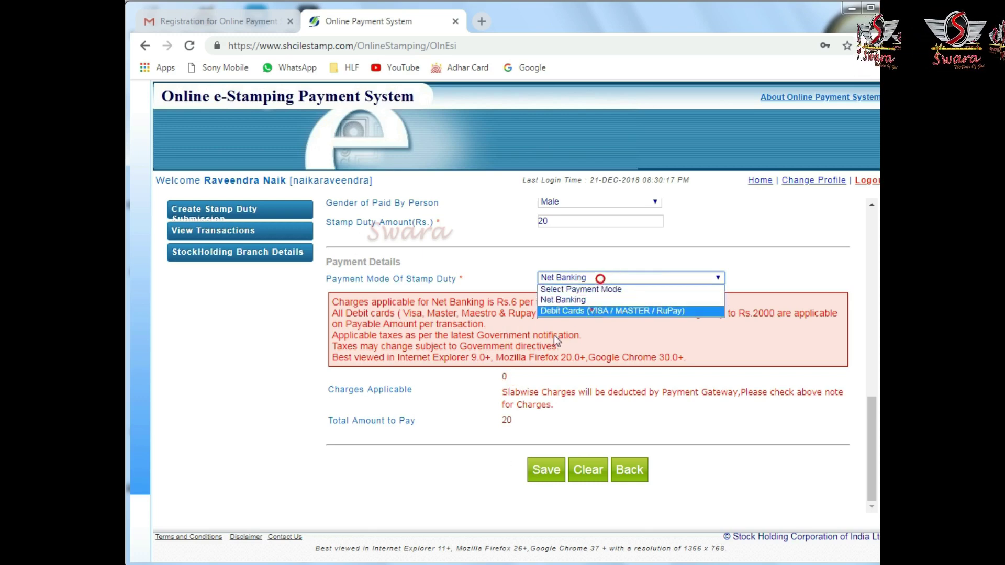
{"action": "left_click", "coordinate": [591, 310]}
Save the completed stamp duty submission and confirm saving it.
{"action": "left_click", "coordinate": [544, 470]}
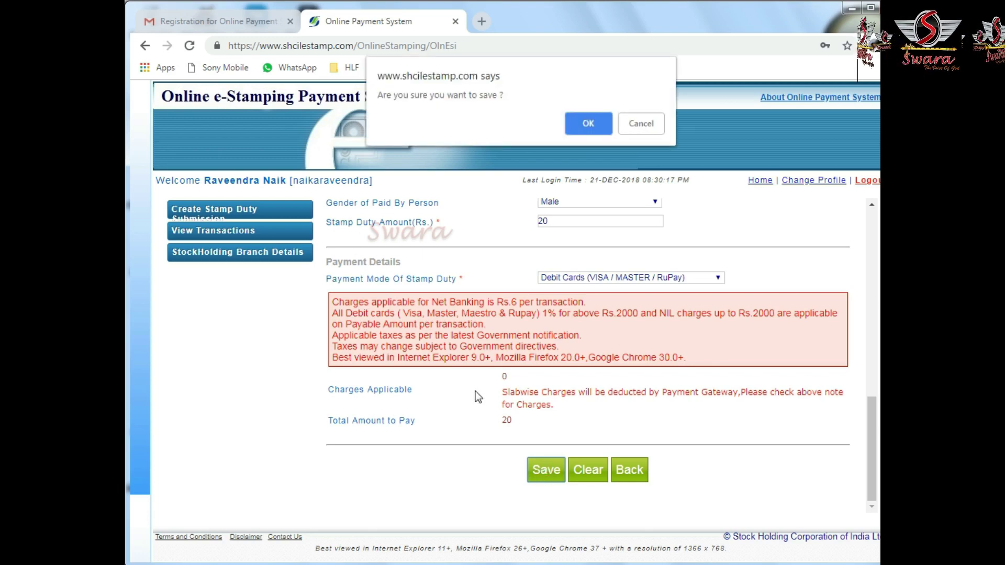
{"action": "left_click", "coordinate": [582, 124]}
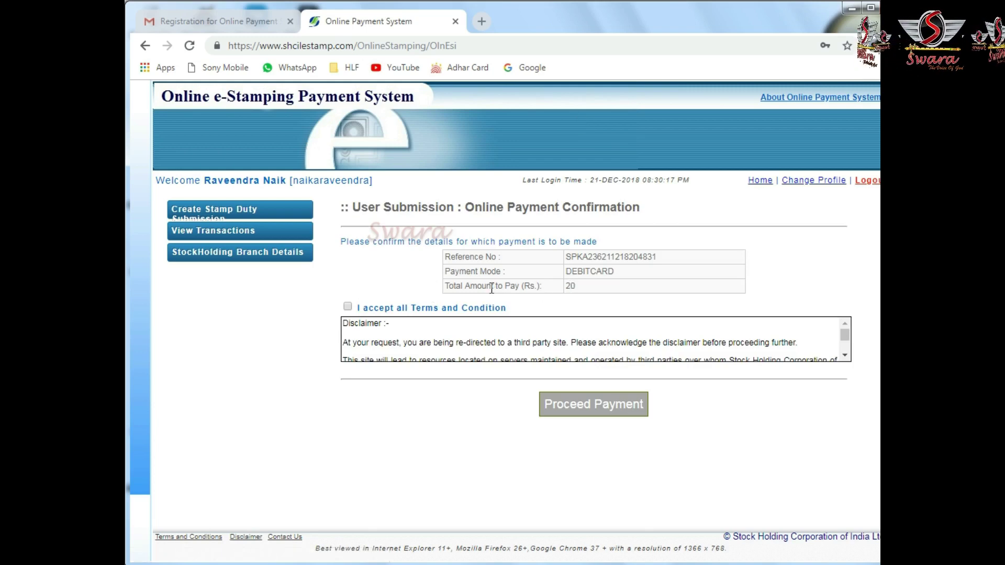
Accept all terms and conditions, and pay the Rs. 20 stamp duty by debit card.
{"action": "left_click", "coordinate": [348, 307]}
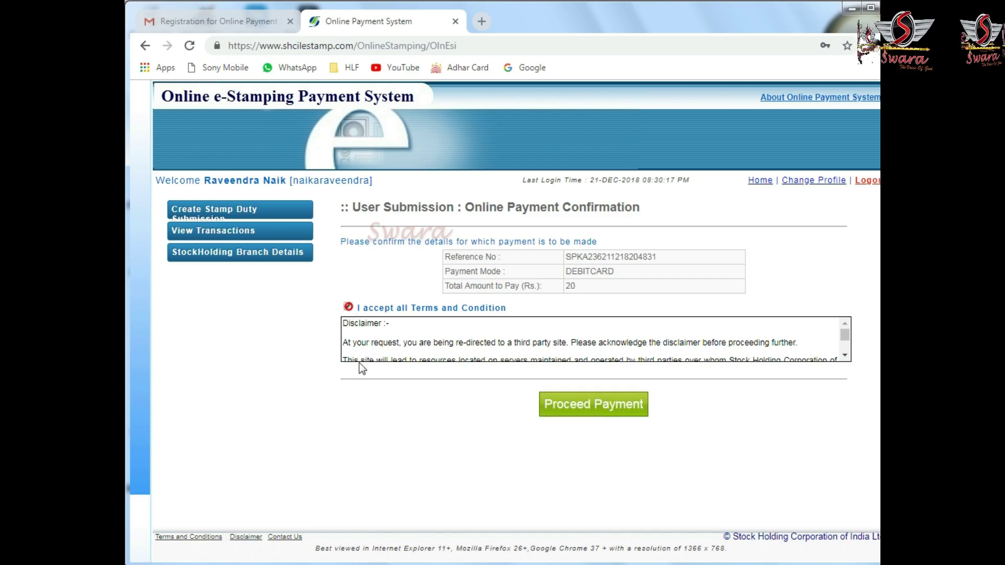
{"action": "scroll", "coordinate": [633, 351], "scroll_direction": "down", "scroll_amount": 5}
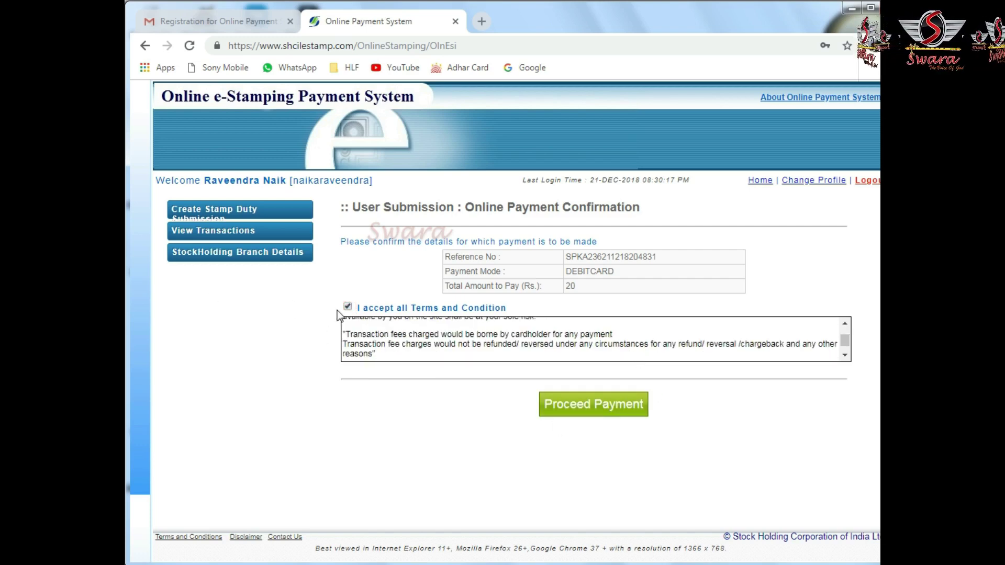
{"action": "left_click", "coordinate": [577, 406]}
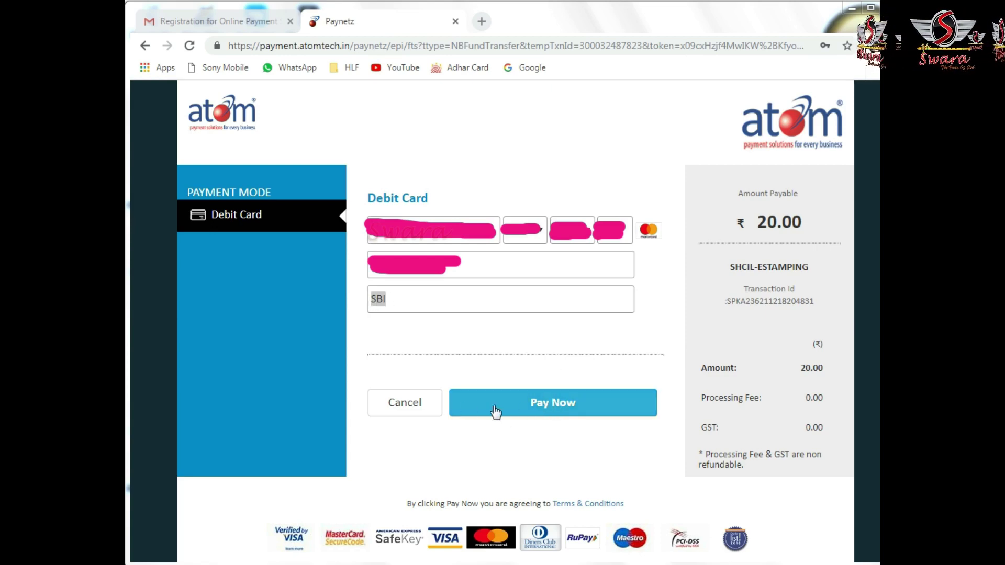
{"action": "left_click", "coordinate": [527, 409]}
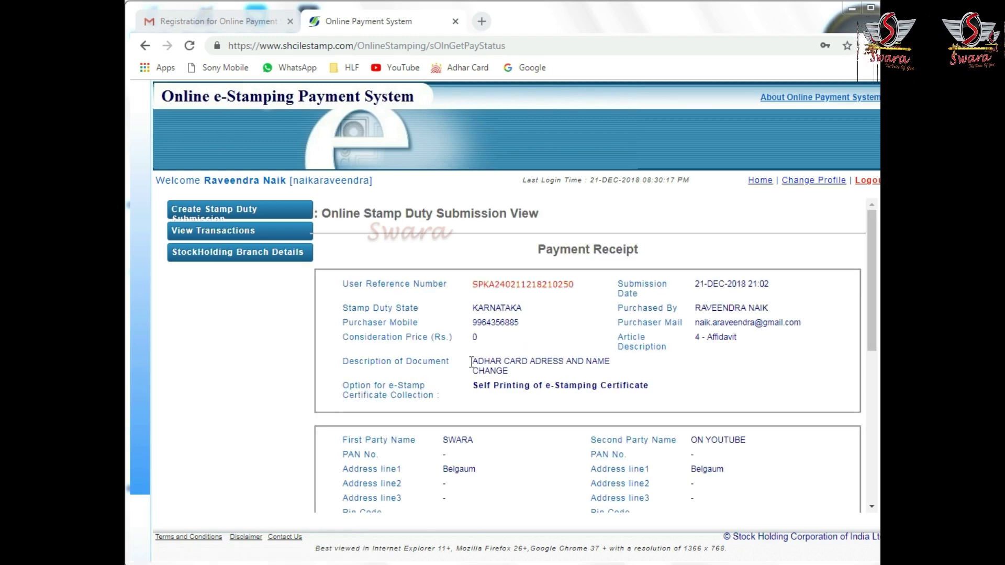
Review the payment receipt and request printing of the e-Stamp certificate, confirming the request.
{"action": "left_click_drag", "start_coordinate": [872, 315], "coordinate": [869, 401]}
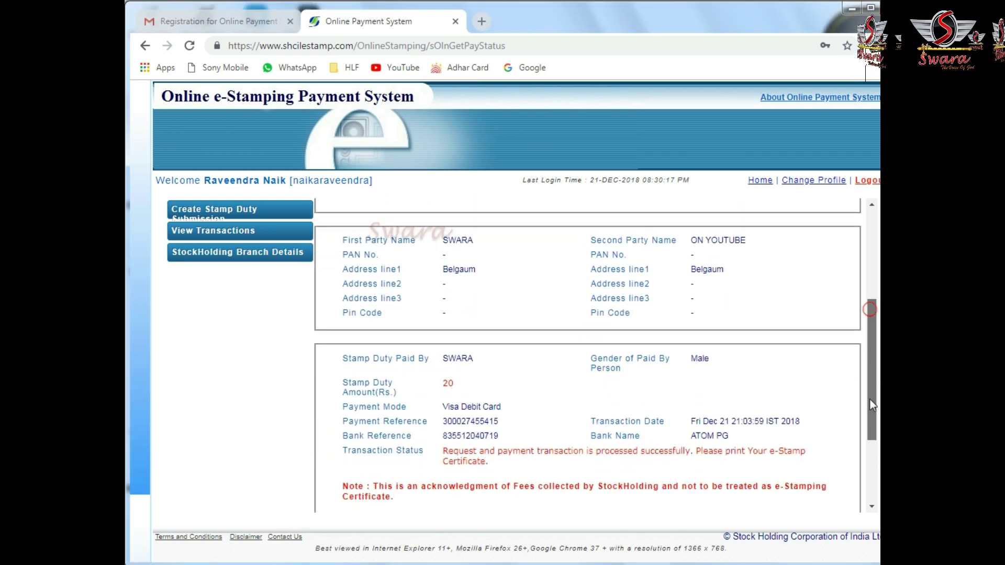
{"action": "left_click_drag", "start_coordinate": [869, 401], "coordinate": [870, 423]}
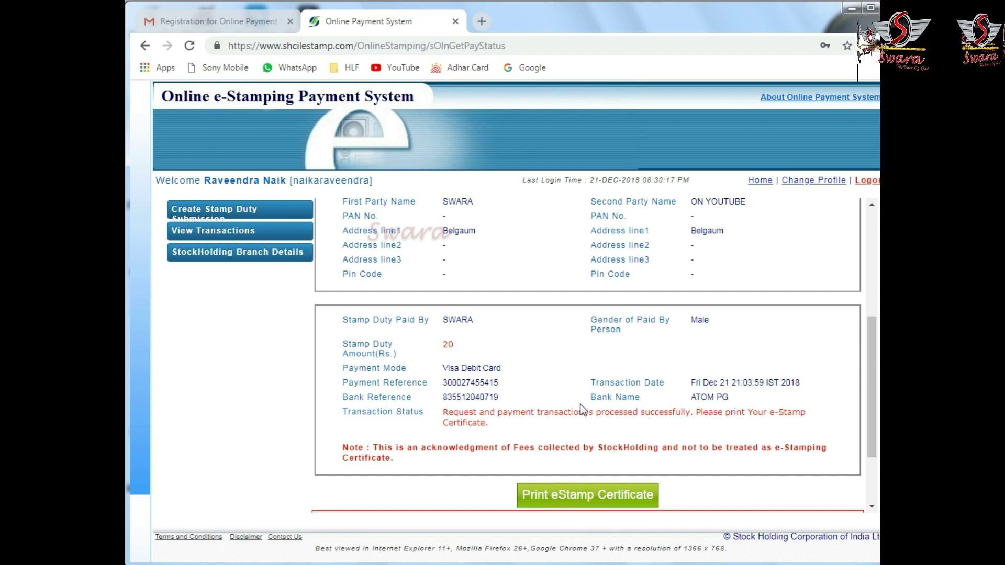
{"action": "left_click", "coordinate": [572, 499]}
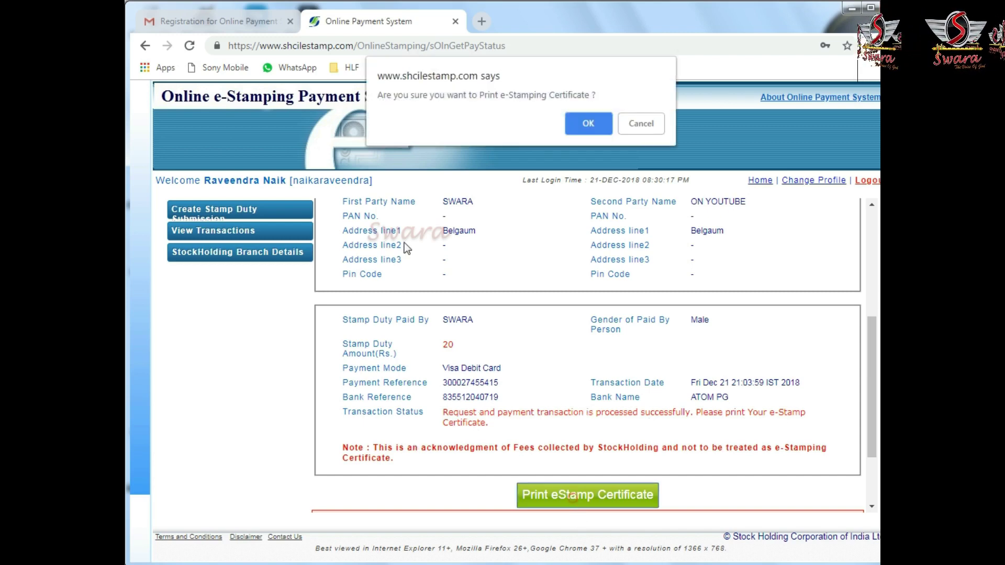
{"action": "left_click", "coordinate": [591, 125]}
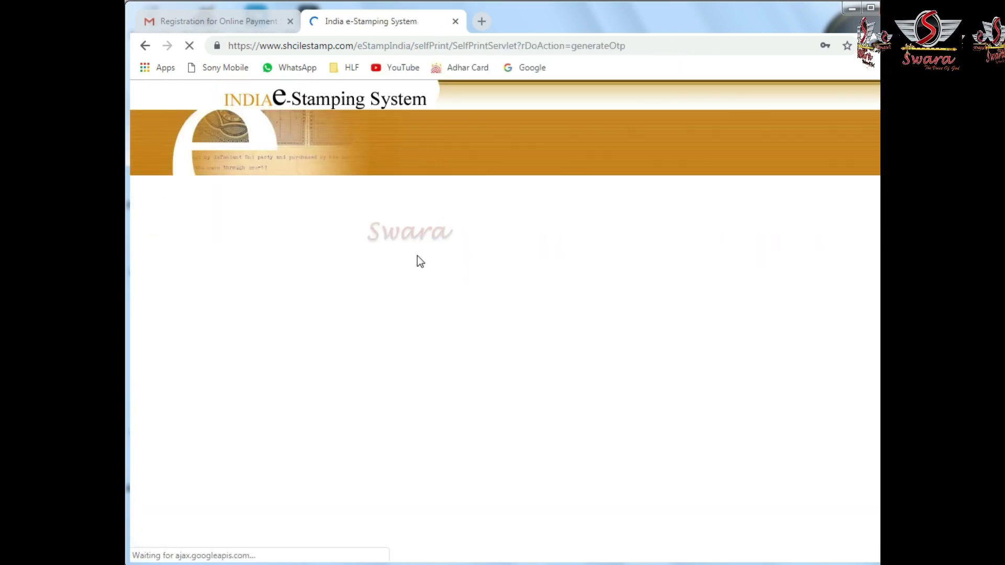
Enter the captcha for the certificate and select Brother HL-1110 series as the printer.
{"action": "scroll", "coordinate": [480, 268], "scroll_direction": "down", "scroll_amount": 1}
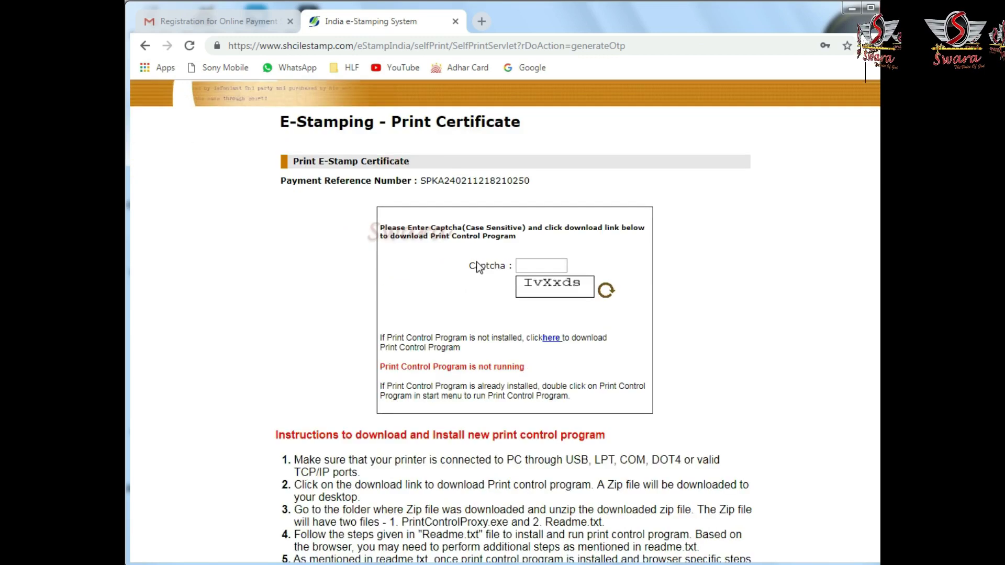
{"action": "left_click", "coordinate": [529, 264]}
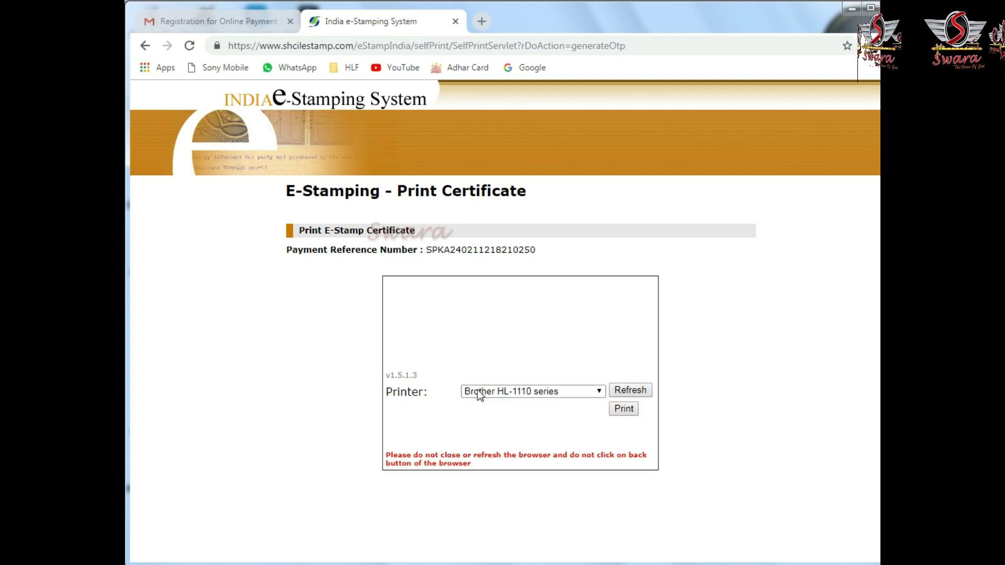
{"action": "left_click", "coordinate": [508, 395]}
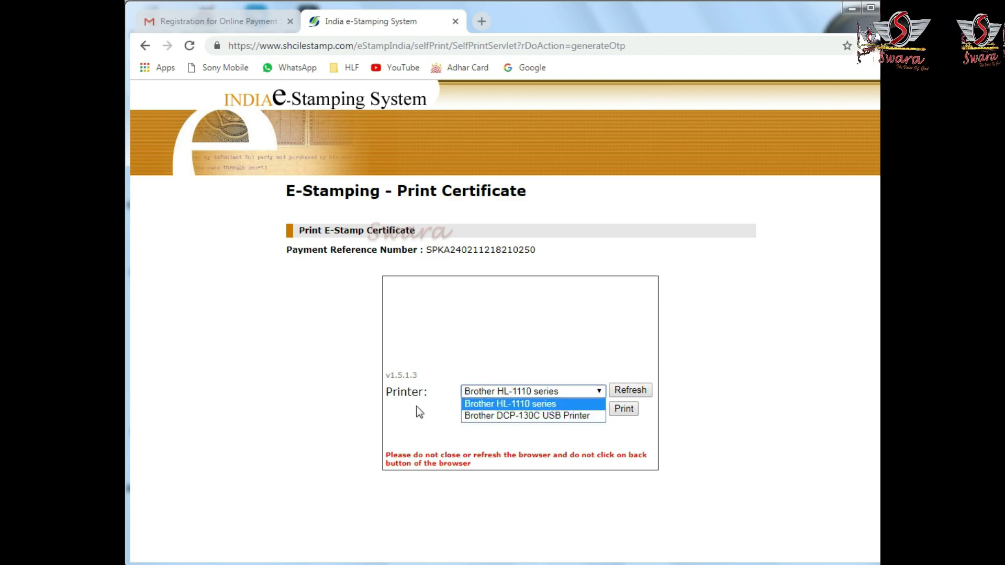
{"action": "left_click", "coordinate": [484, 405]}
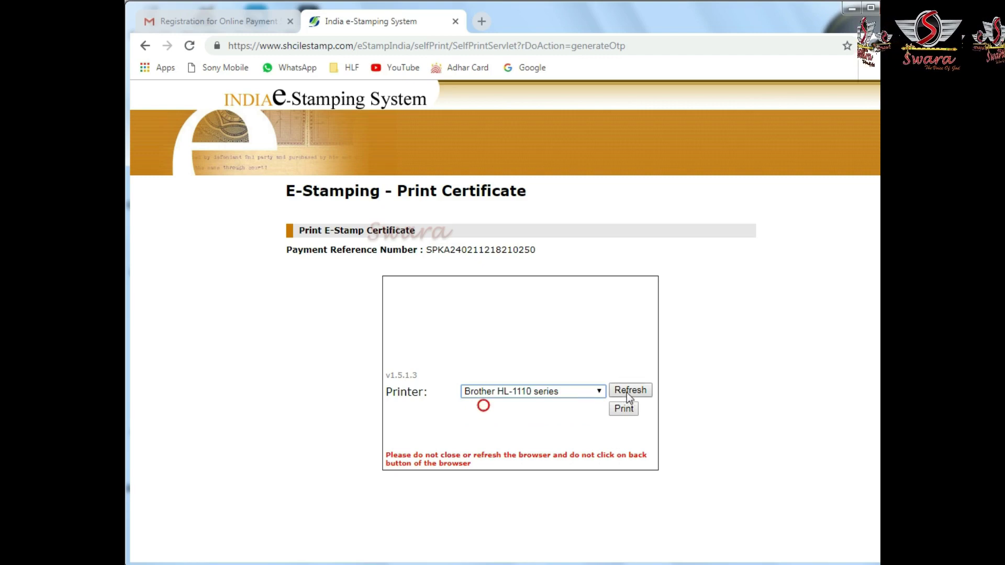